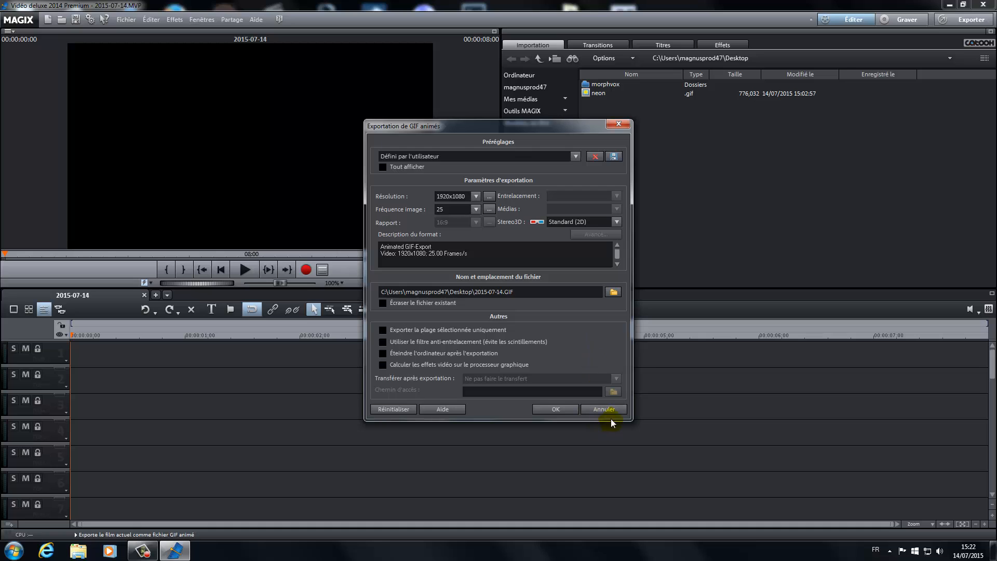
# - Leave the GIF export settings without exporting, then place neon.gif at the start of track 1 and preview its playback
pyautogui.click(605, 409)
pyautogui.click(599, 93)
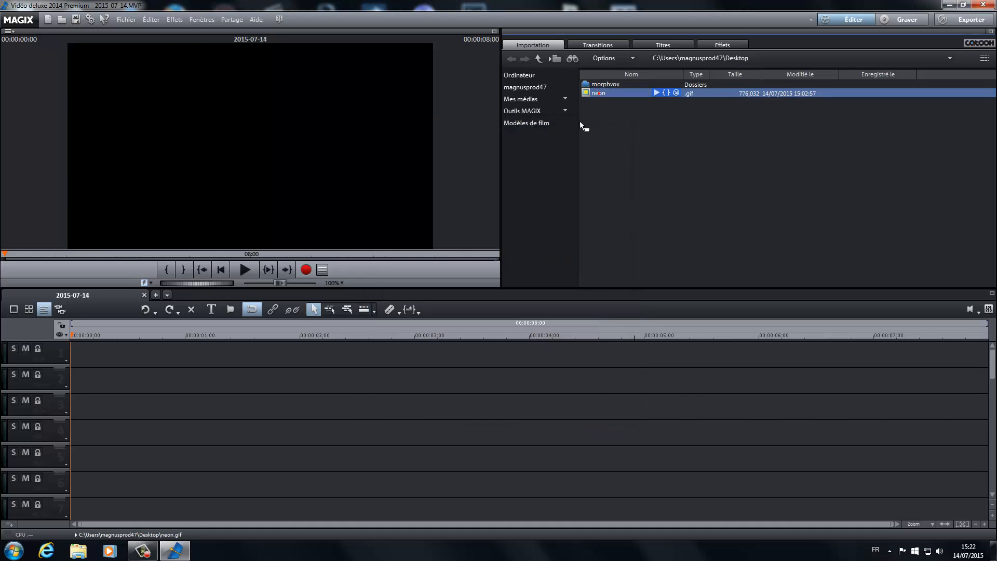
pyautogui.moveTo(380, 348); pyautogui.dragTo(103, 356)
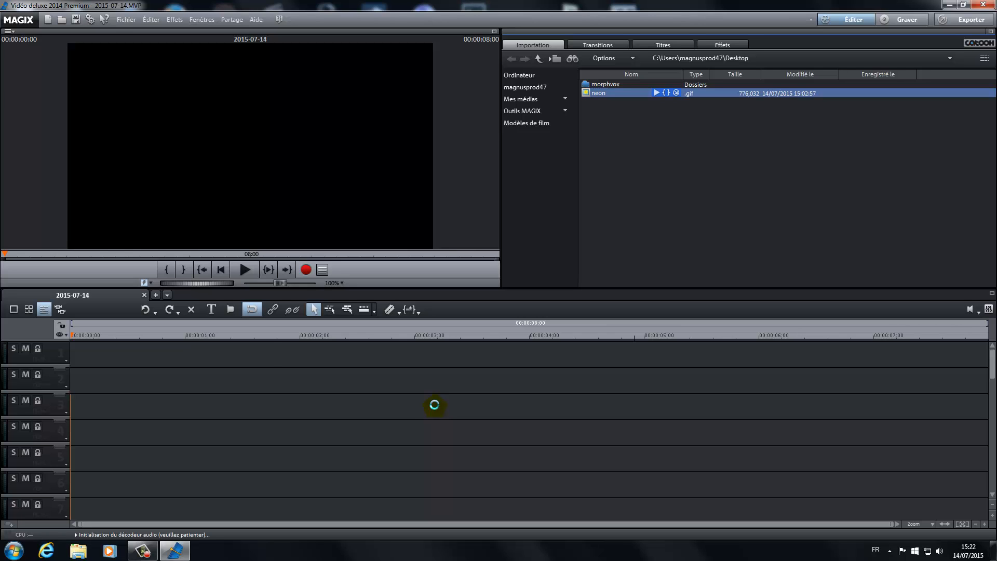
pyautogui.click(247, 269)
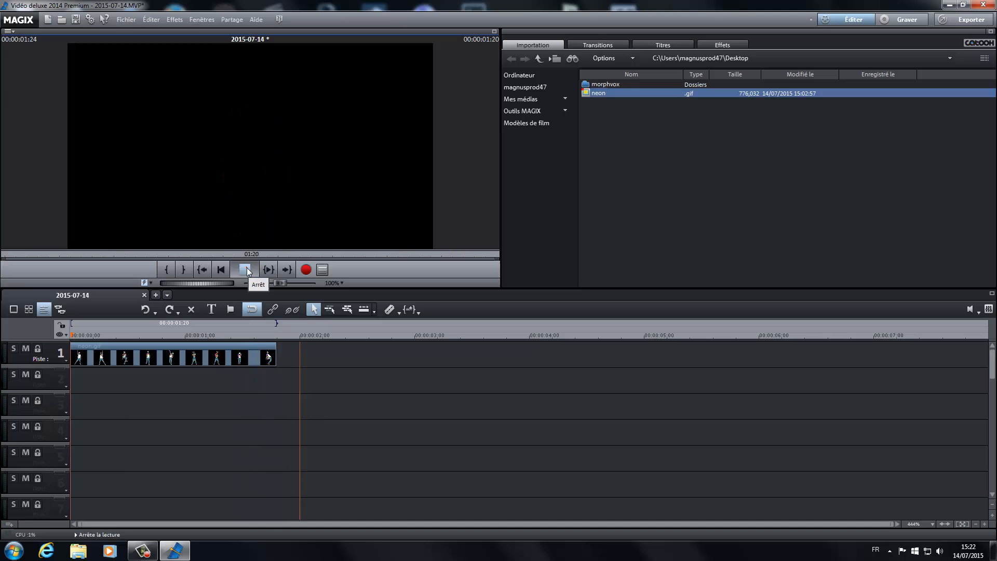
pyautogui.click(247, 270)
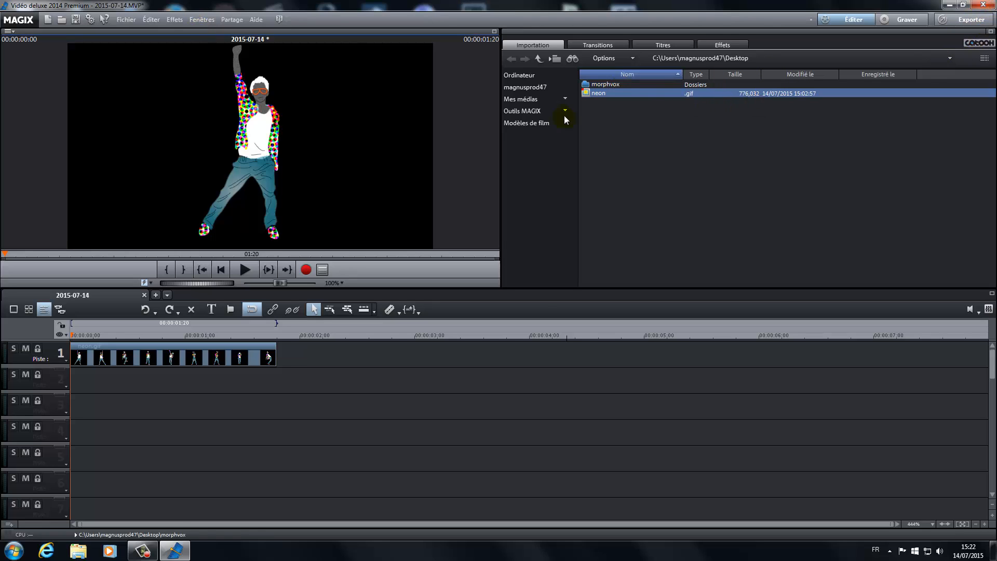
pyautogui.moveTo(689, 99)
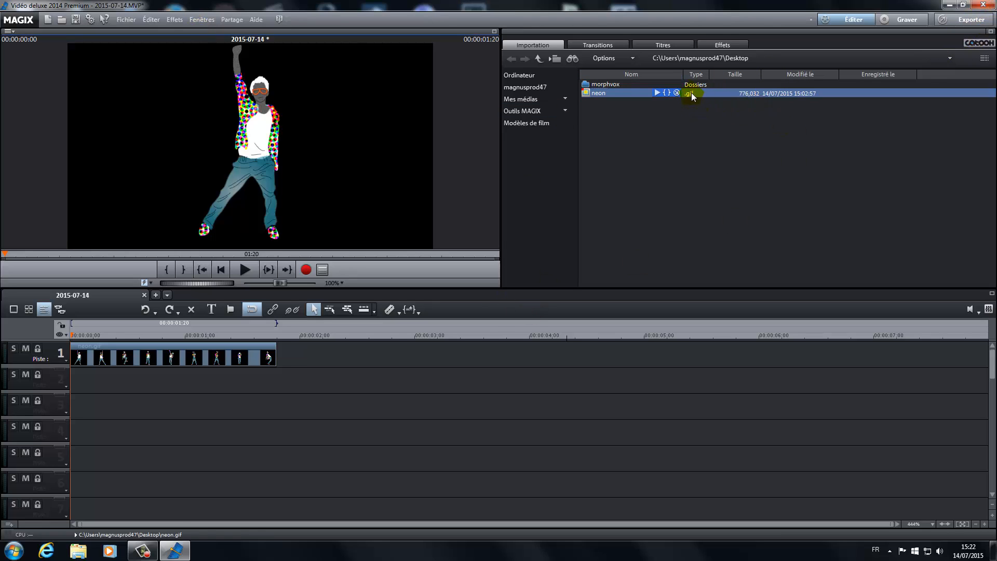
# - Quit without saving the film and create a new project with the default settings in MAGIX Vidéo deluxe 2015 Premium
pyautogui.click(982, 4)
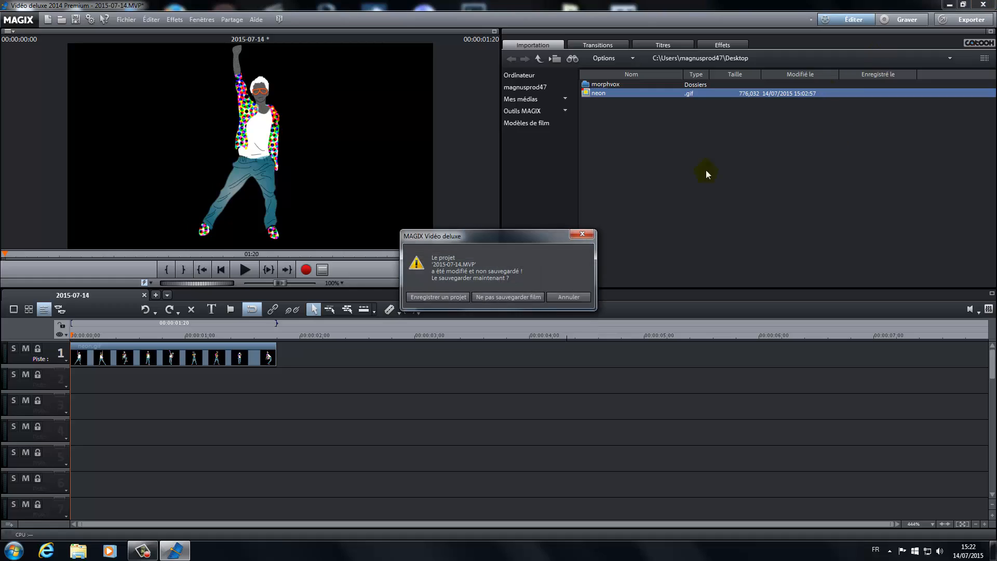
pyautogui.click(535, 296)
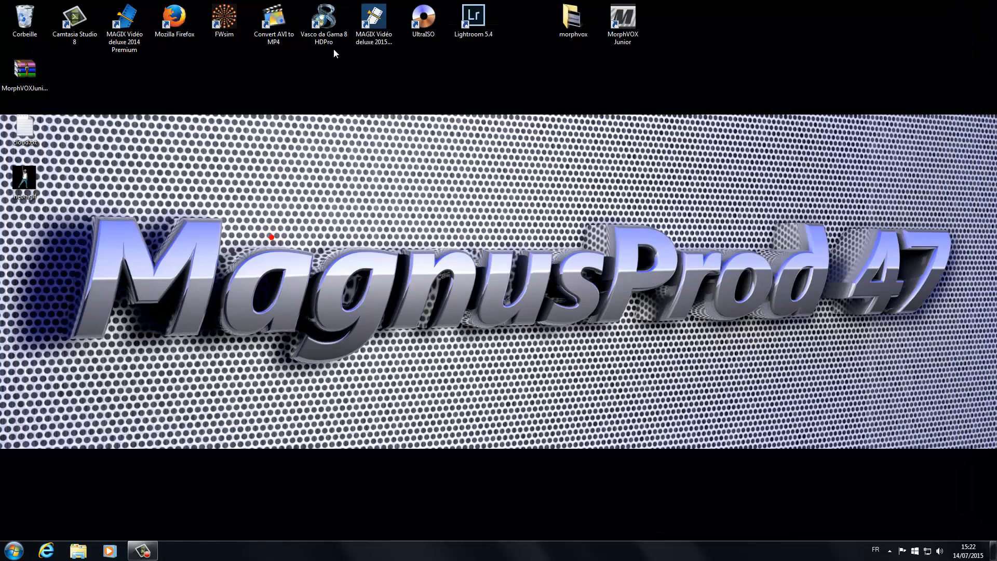
pyautogui.doubleClick(374, 18)
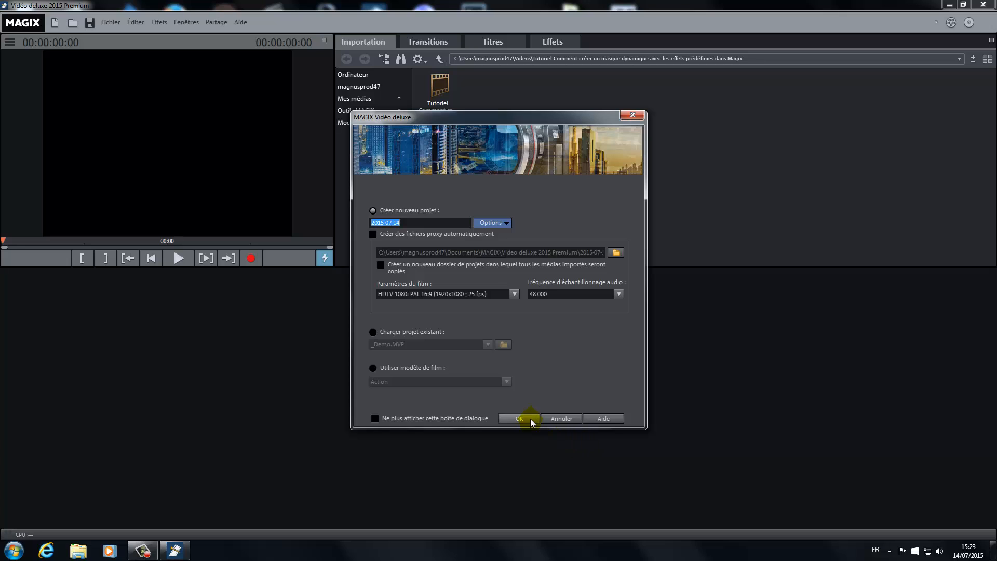
pyautogui.click(521, 419)
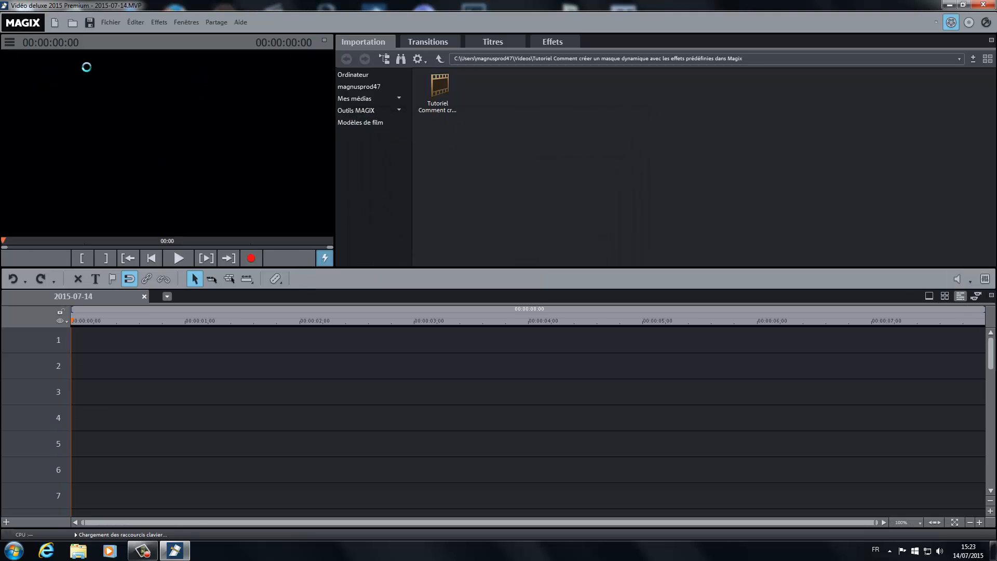
# - Examine the available film export formats for an animated GIF option
pyautogui.click(109, 23)
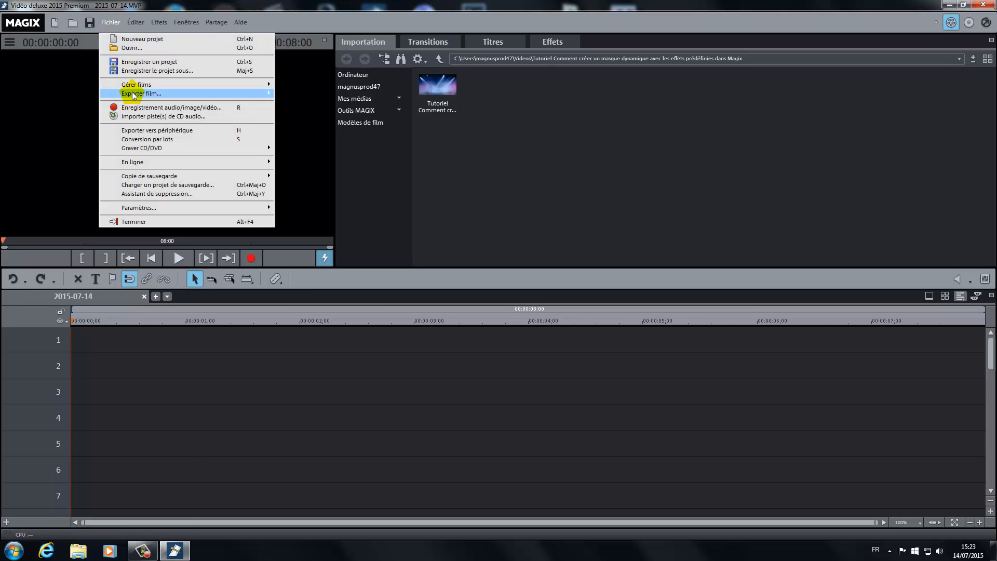
pyautogui.moveTo(136, 94)
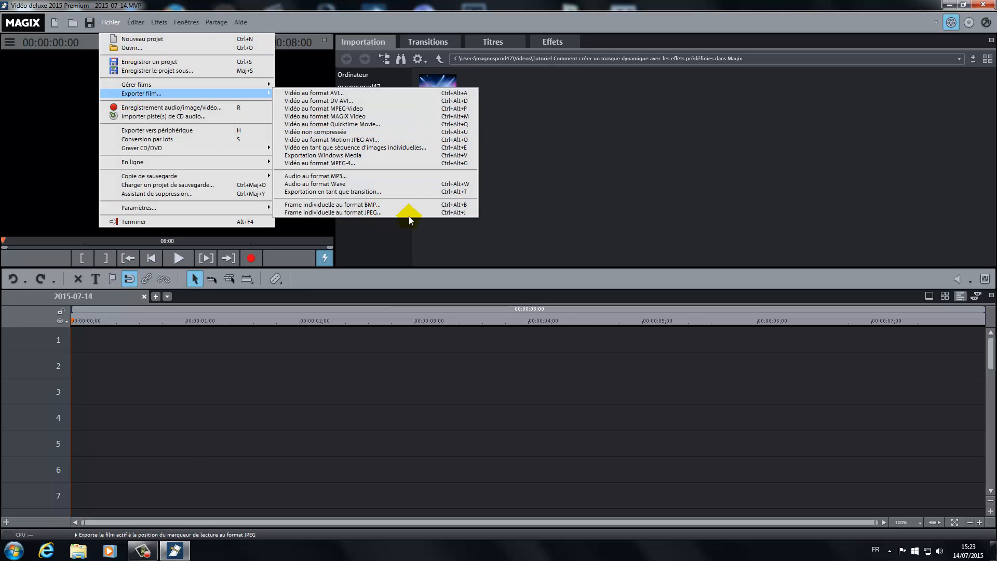
pyautogui.click(590, 203)
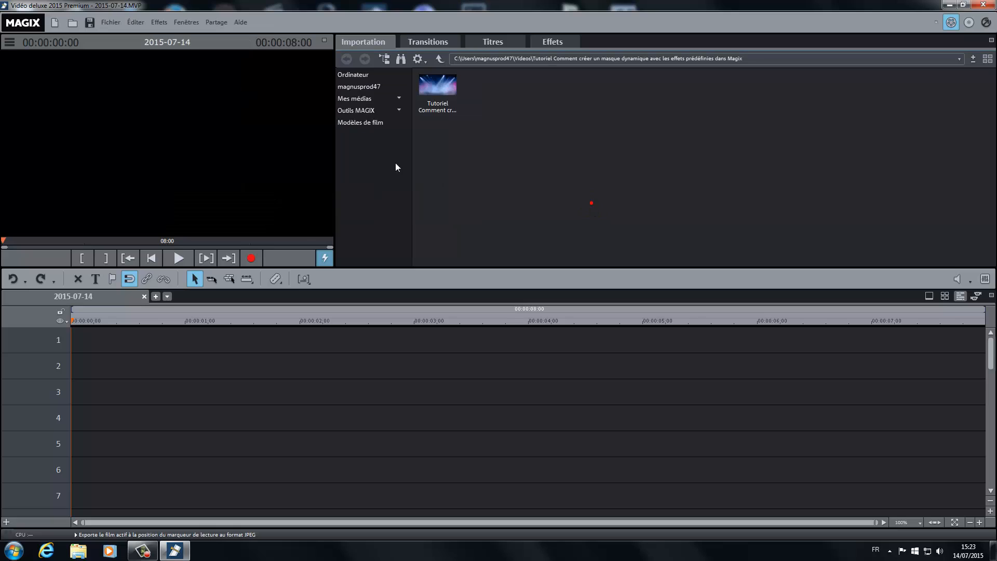
# - Place neon.gif from the Desktop folder at the start of track 1 and preview its playback
pyautogui.click(362, 86)
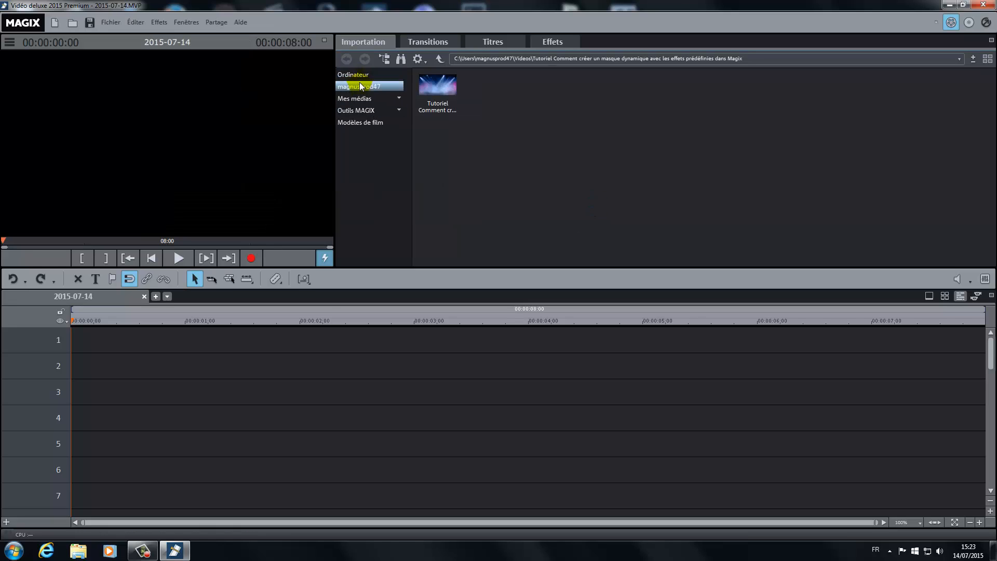
pyautogui.doubleClick(434, 95)
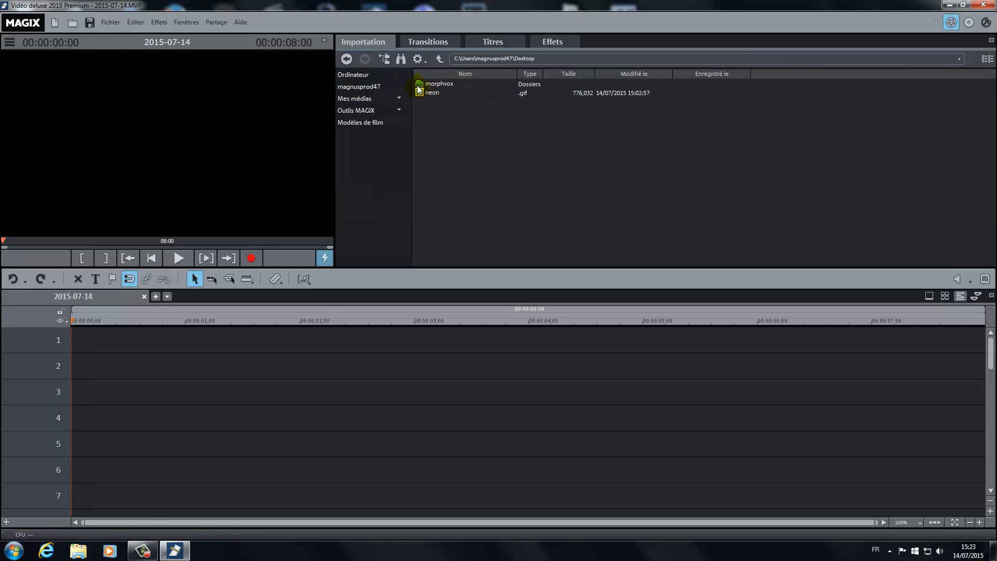
pyautogui.moveTo(431, 92); pyautogui.dragTo(135, 343)
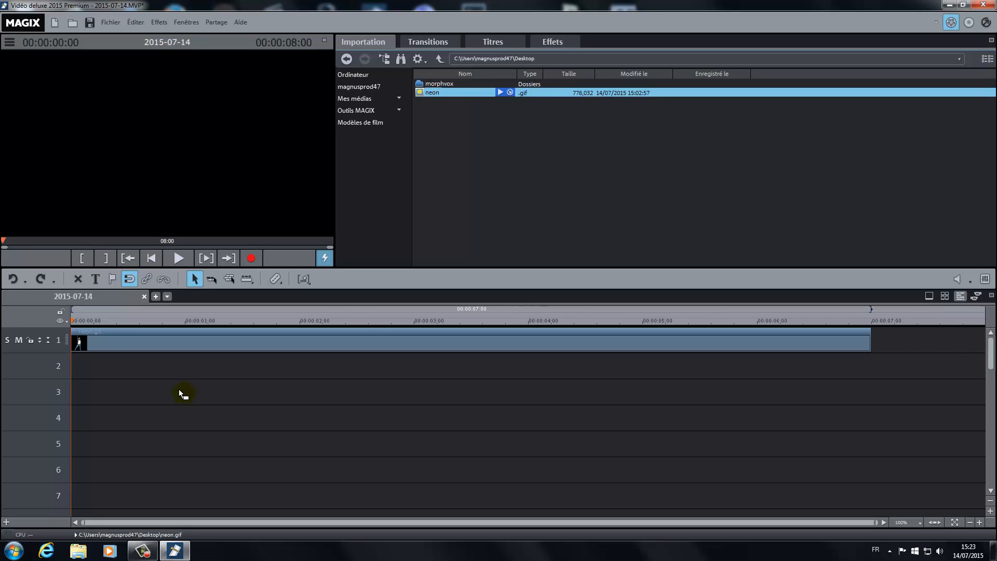
pyautogui.click(176, 258)
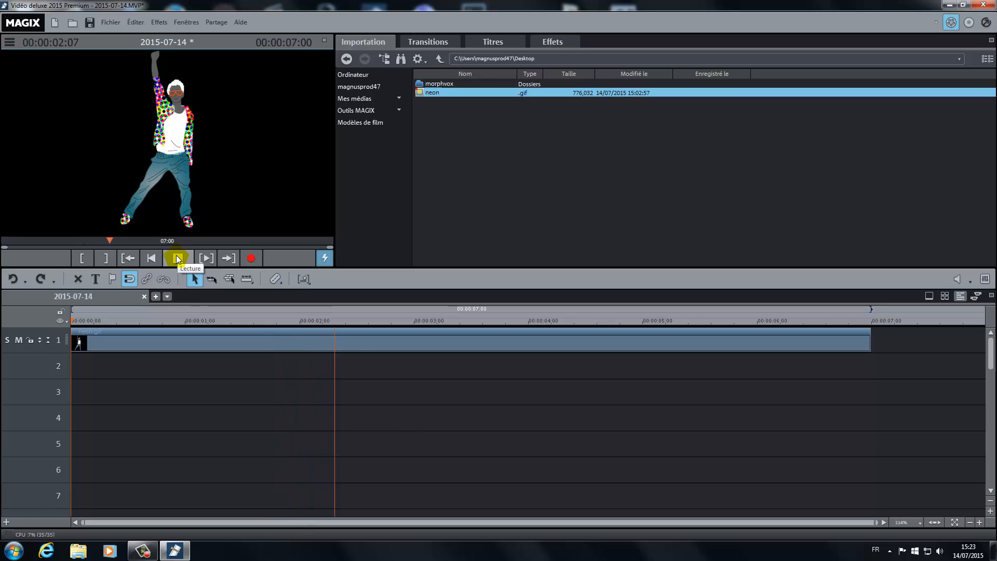
pyautogui.click(177, 258)
pyautogui.click(513, 94)
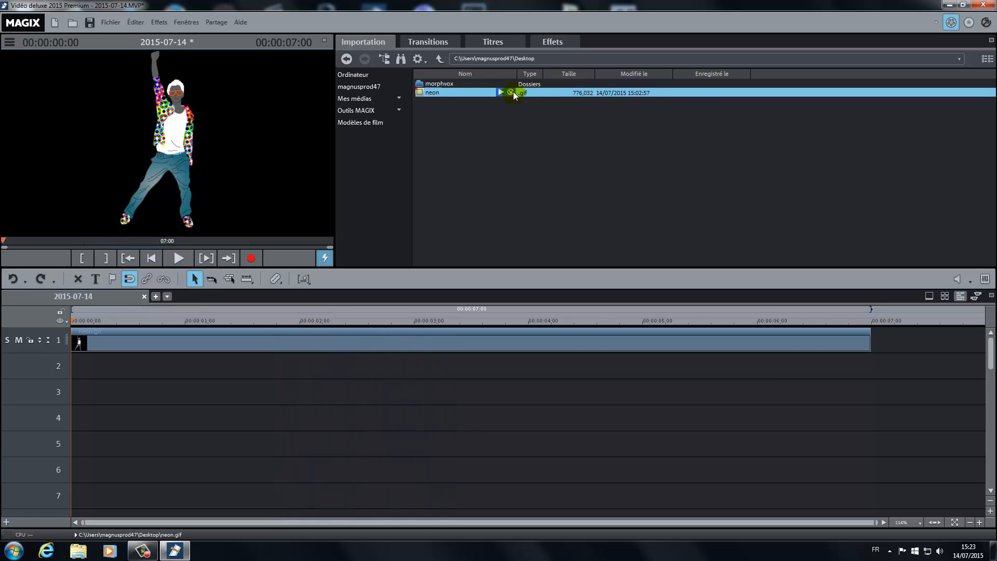
pyautogui.click(545, 133)
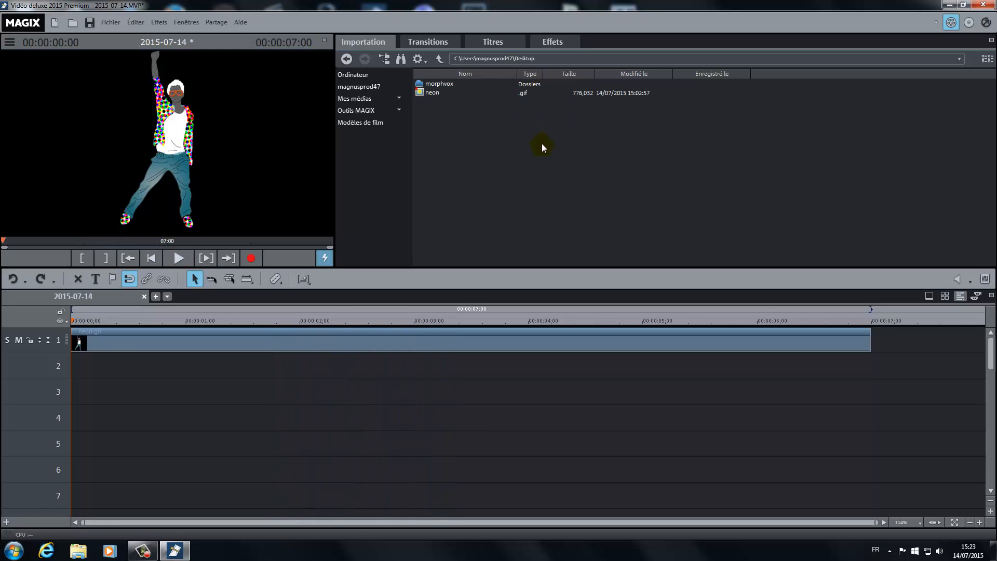
# - Delete the neon clip from track 1 and quit the video editor without saving the film
pyautogui.click(560, 344)
pyautogui.press('Delete')
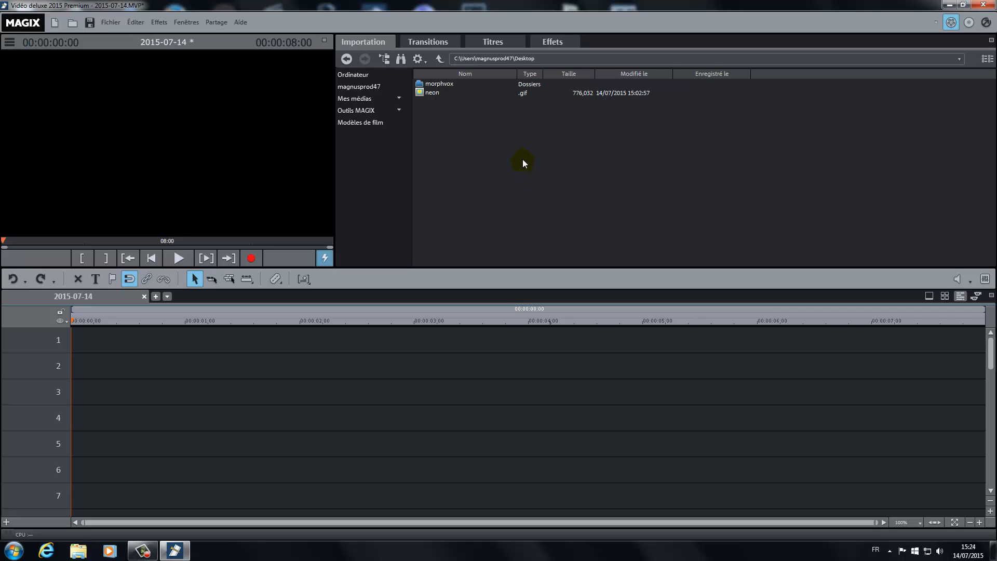
pyautogui.click(982, 4)
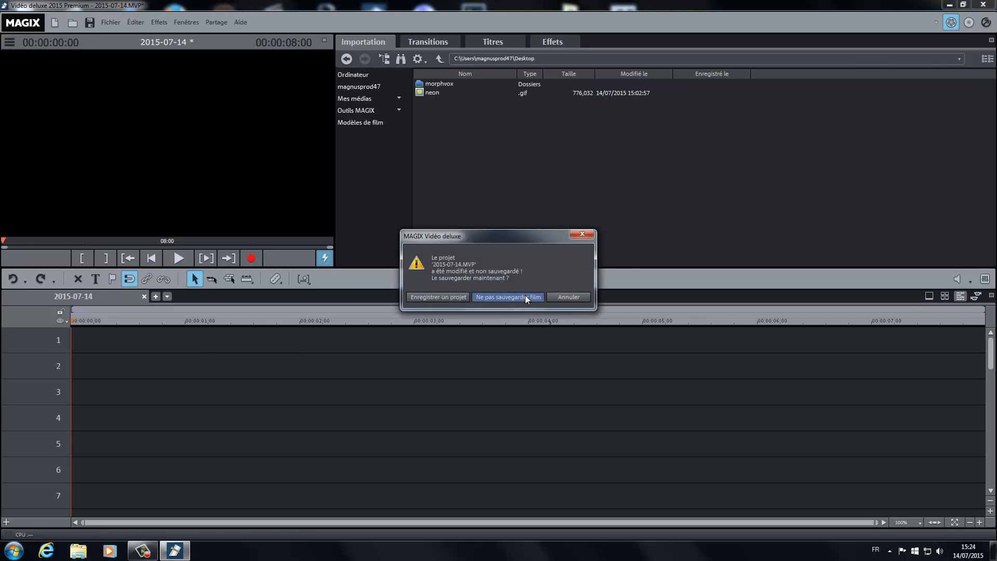
pyautogui.click(525, 297)
# - Copy the cloudconvert.com/gif-to-mp4 address from cloud.txt on the desktop and close the text file
pyautogui.doubleClick(47, 141)
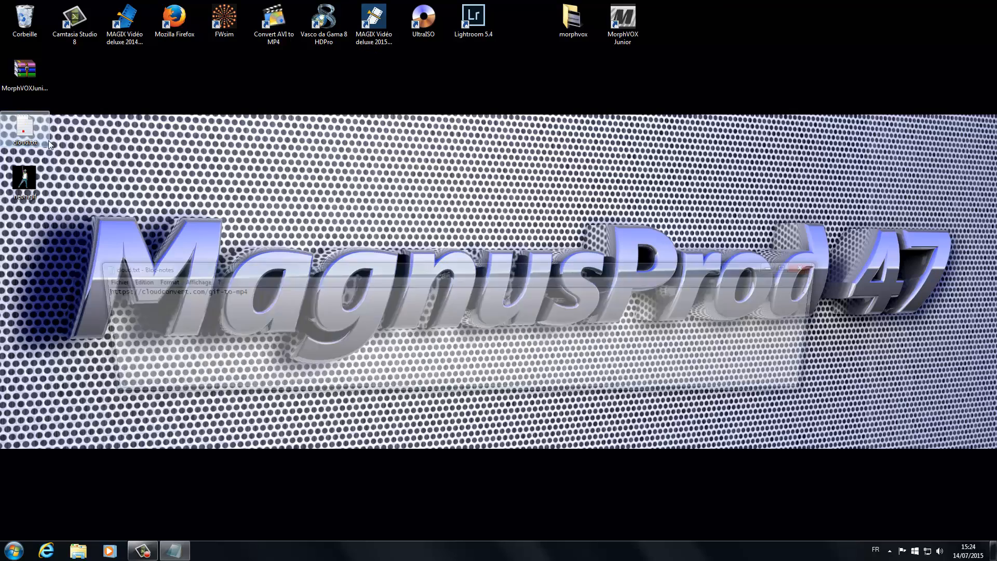
pyautogui.moveTo(252, 293); pyautogui.dragTo(91, 292)
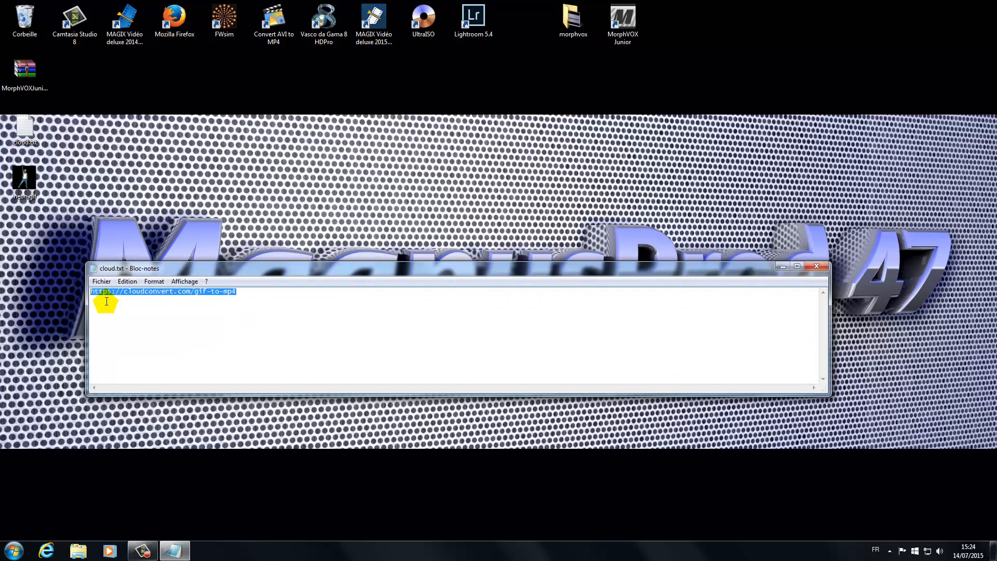
pyautogui.rightClick(114, 294)
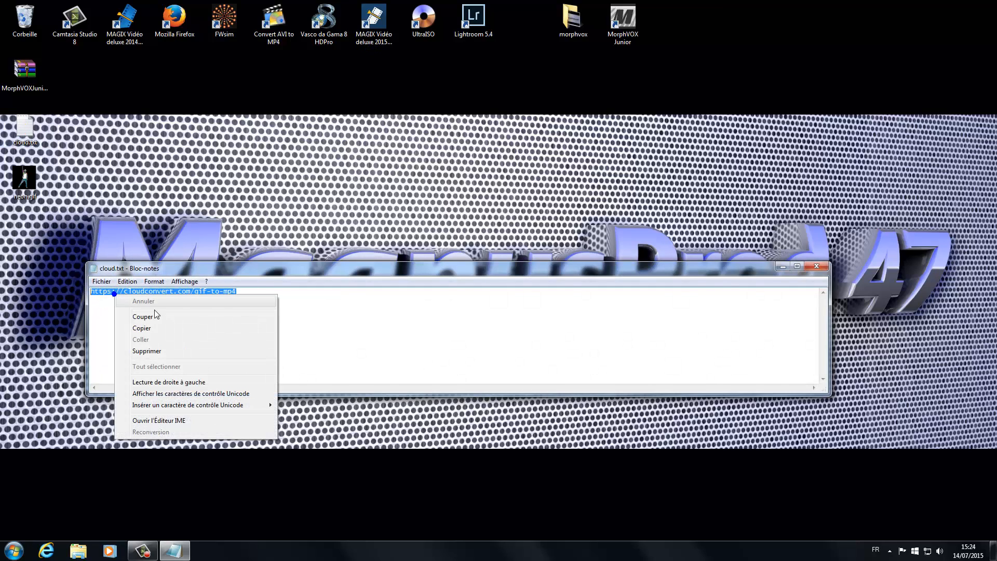
pyautogui.click(170, 335)
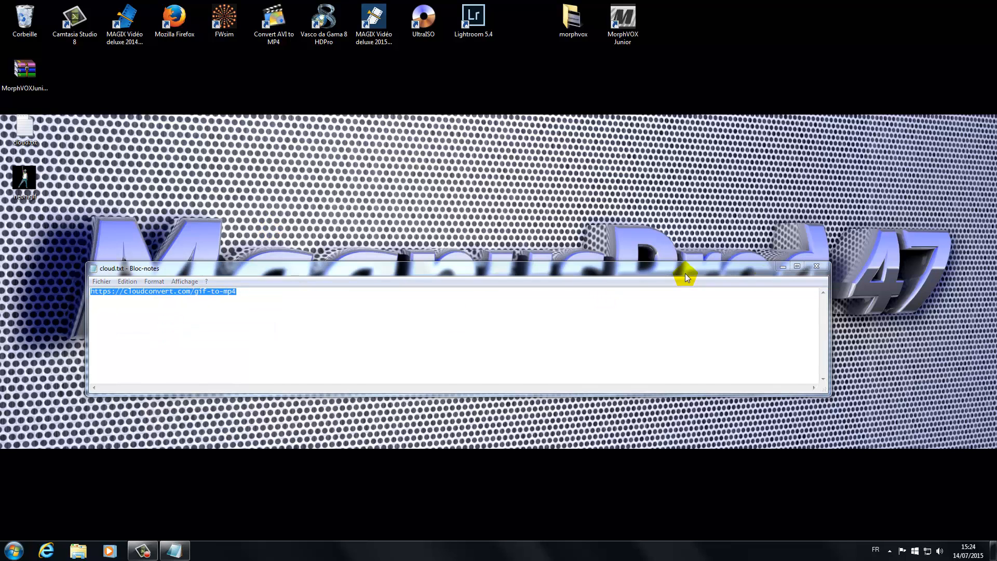
pyautogui.click(816, 267)
pyautogui.click(174, 21)
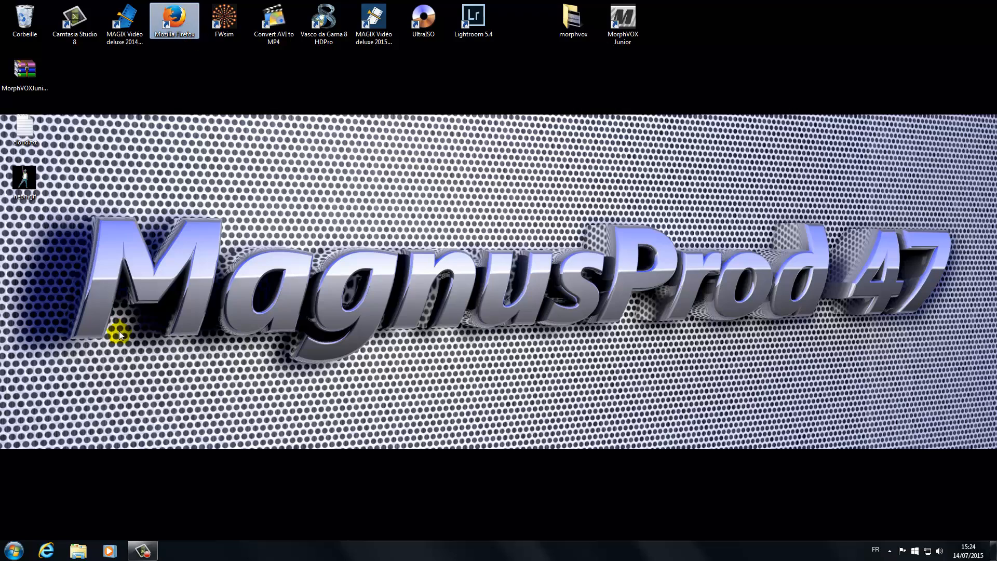
pyautogui.press('Return')
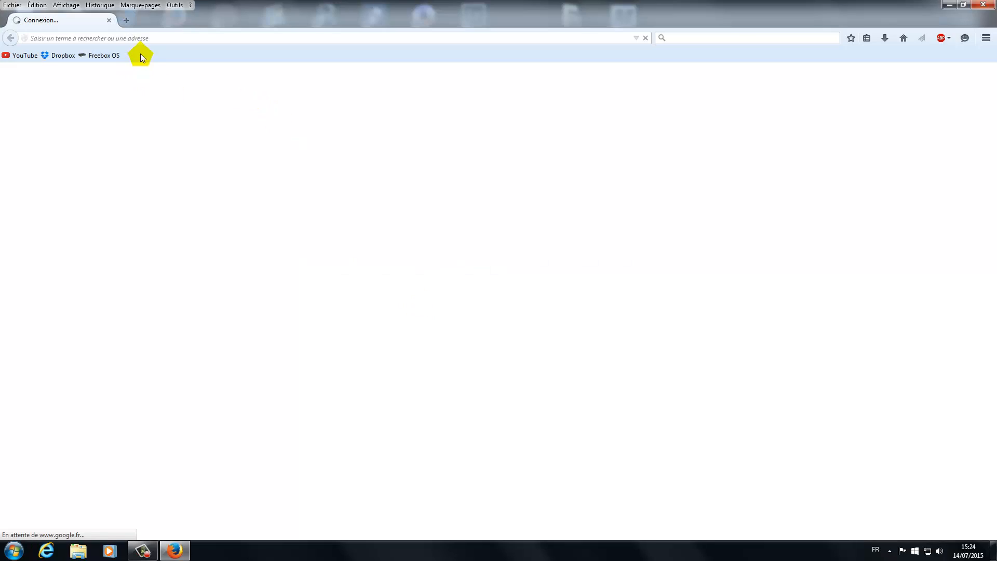
pyautogui.click(141, 39)
pyautogui.rightClick(142, 38)
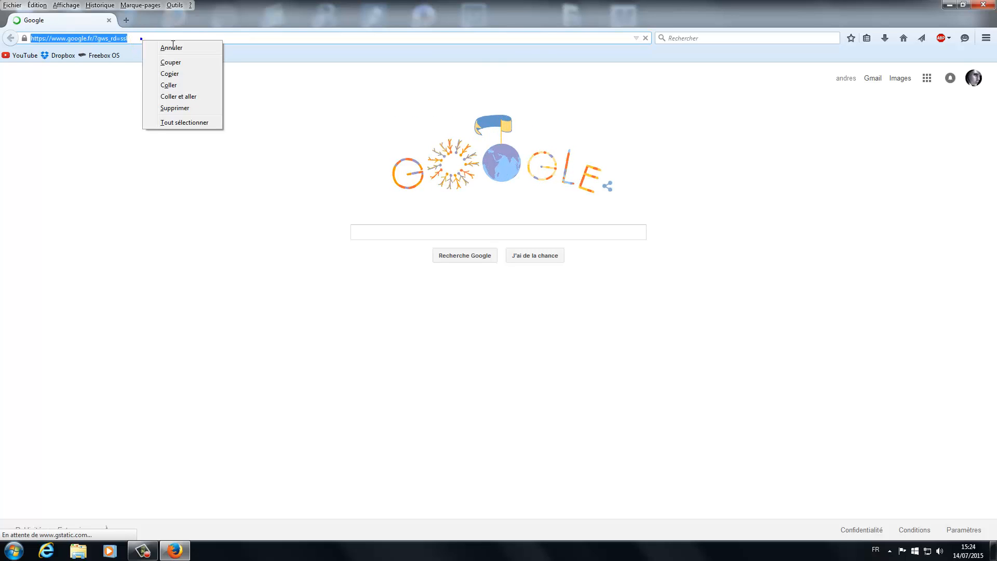
pyautogui.click(191, 85)
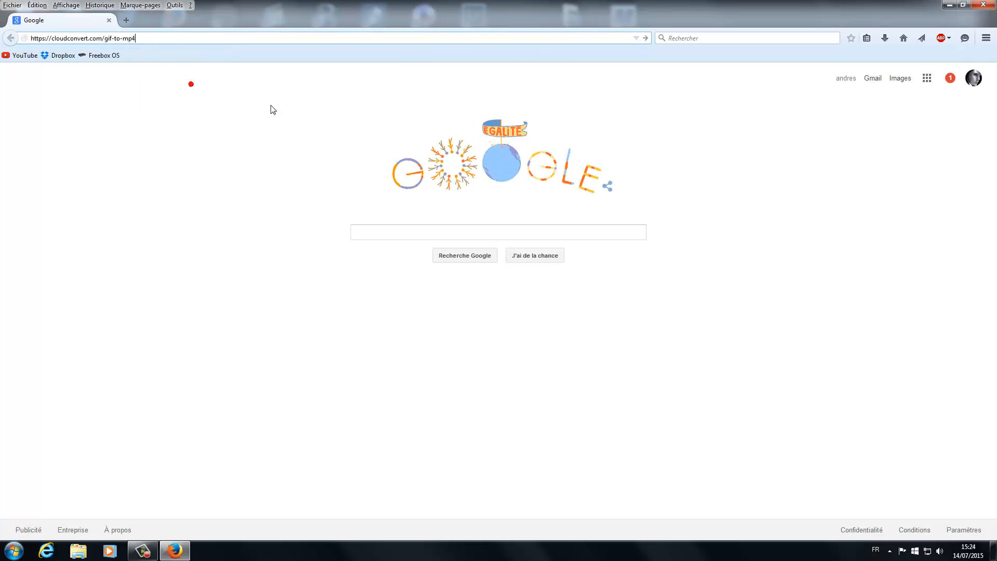
pyautogui.press('Return')
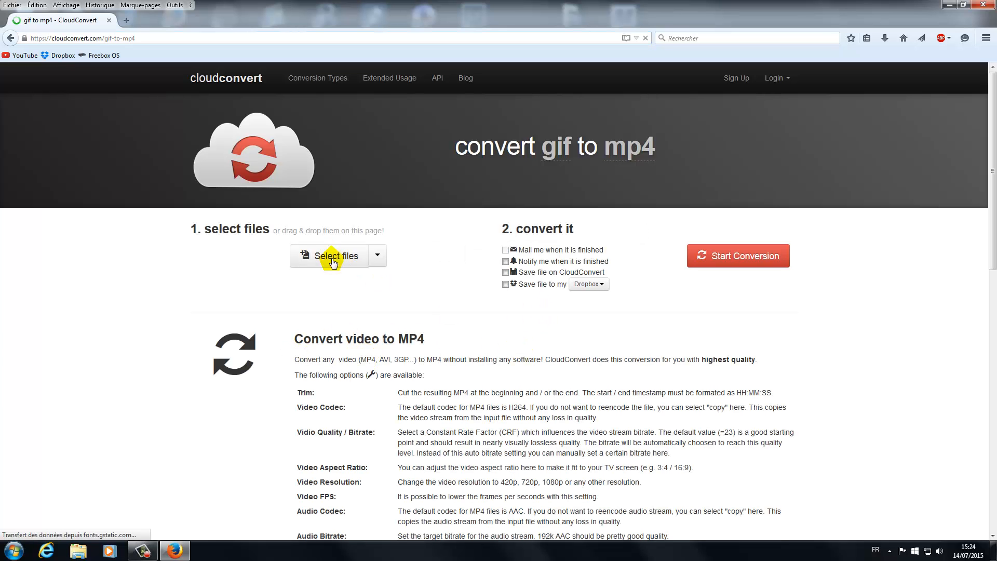
# - Select neon.gif from the desktop as the file for conversion to mp4
pyautogui.click(333, 259)
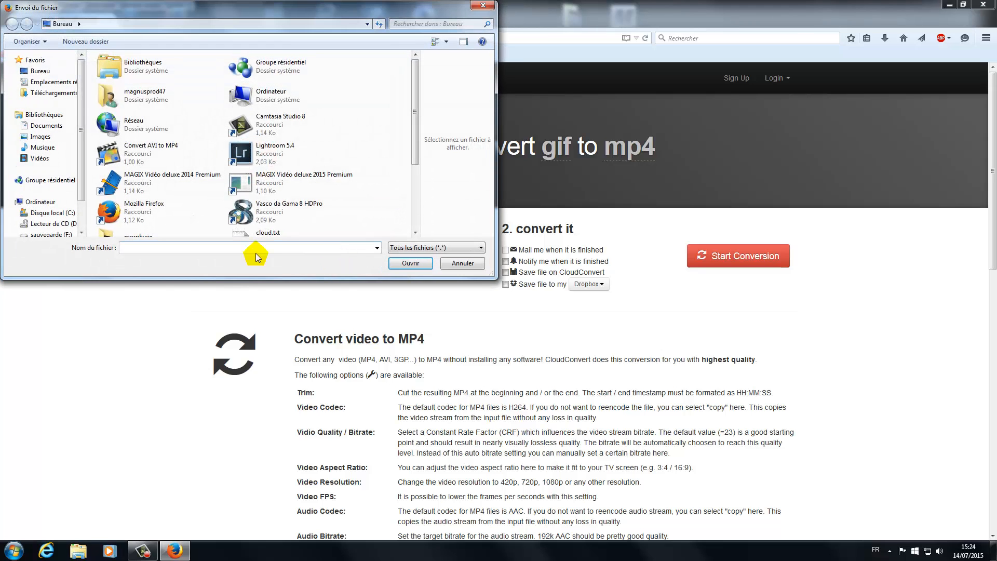
pyautogui.moveTo(416, 116); pyautogui.dragTo(416, 210)
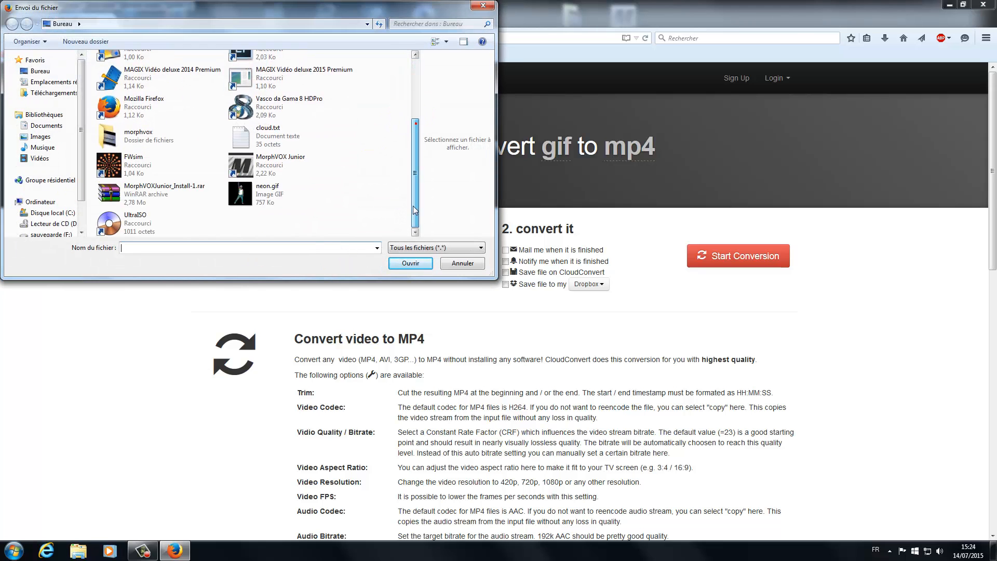
pyautogui.click(280, 199)
pyautogui.click(400, 266)
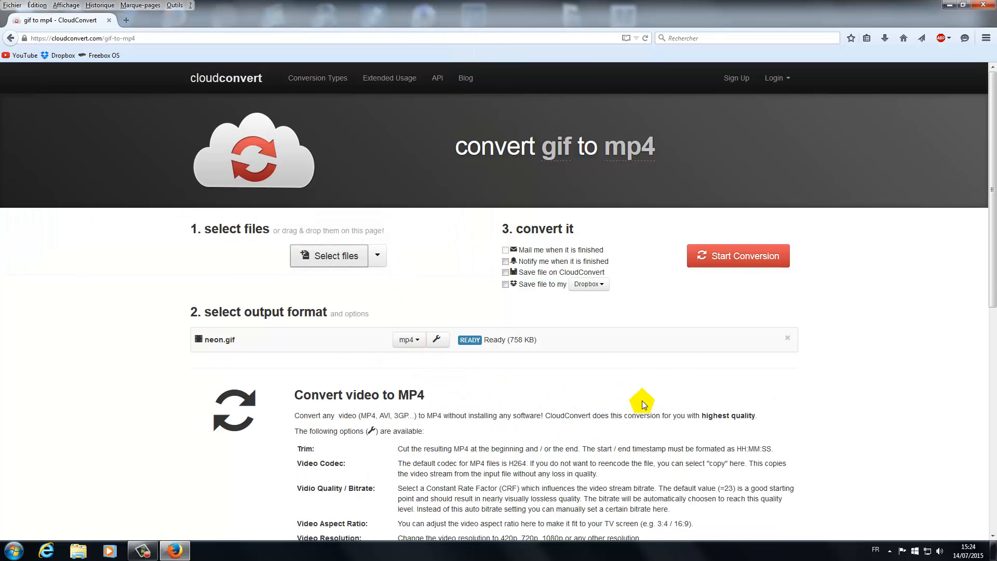
# - Convert neon.gif to mp4 and save the resulting neon.mp4 file to the computer
pyautogui.click(739, 256)
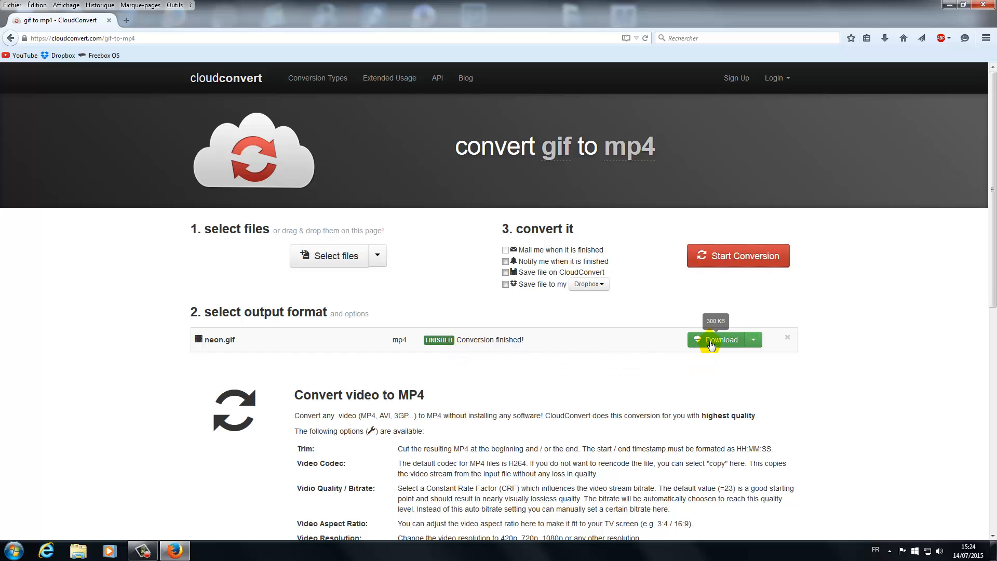
pyautogui.click(710, 341)
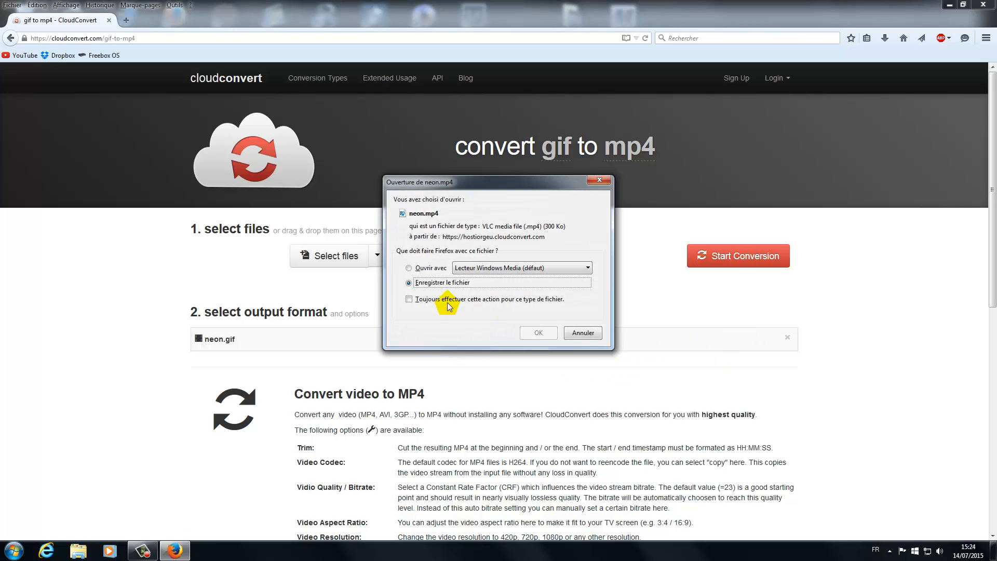
pyautogui.click(538, 333)
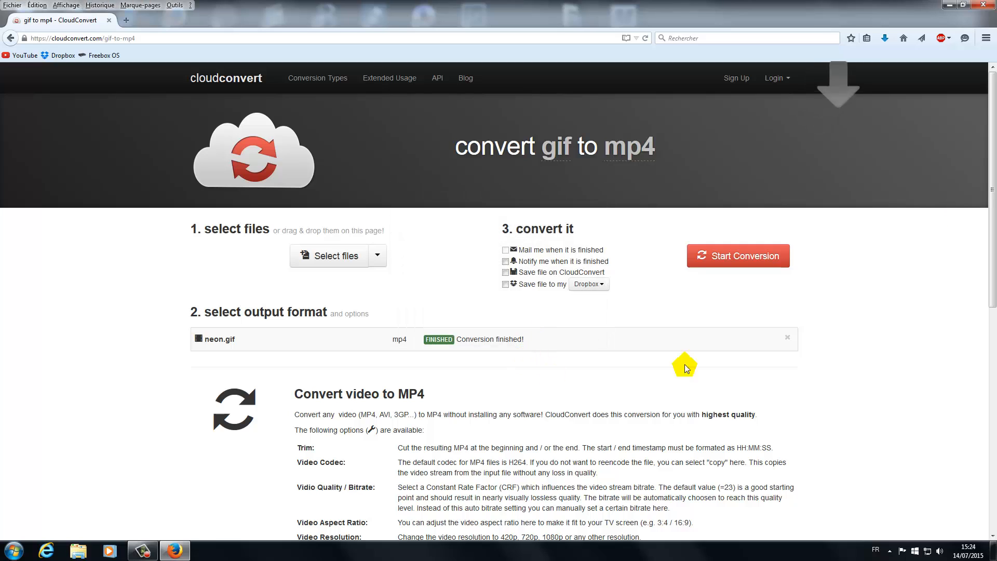
# - Close the browser, play the downloaded neon.mp4 from the Téléchargements folder, and close the player and folder
pyautogui.click(983, 5)
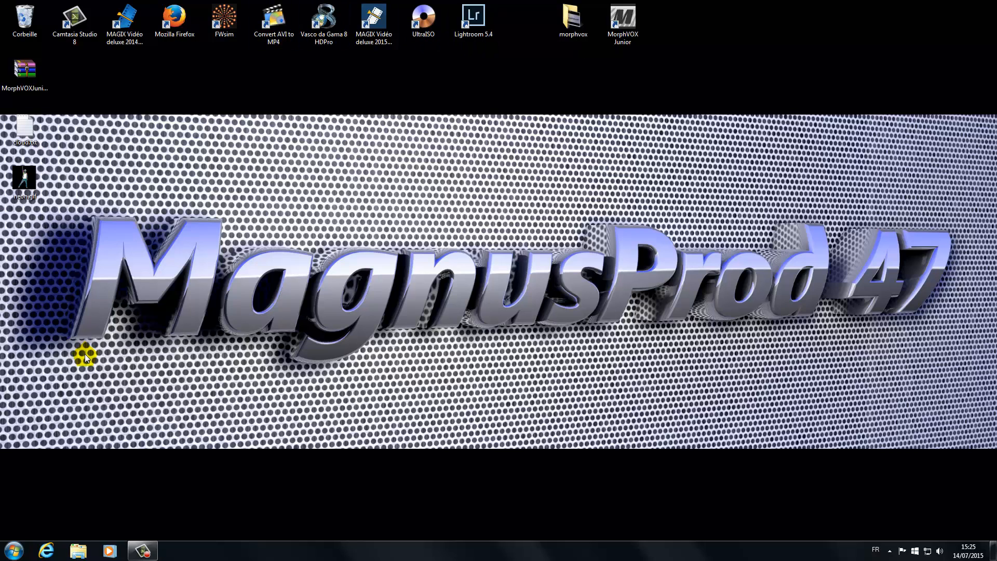
pyautogui.click(78, 549)
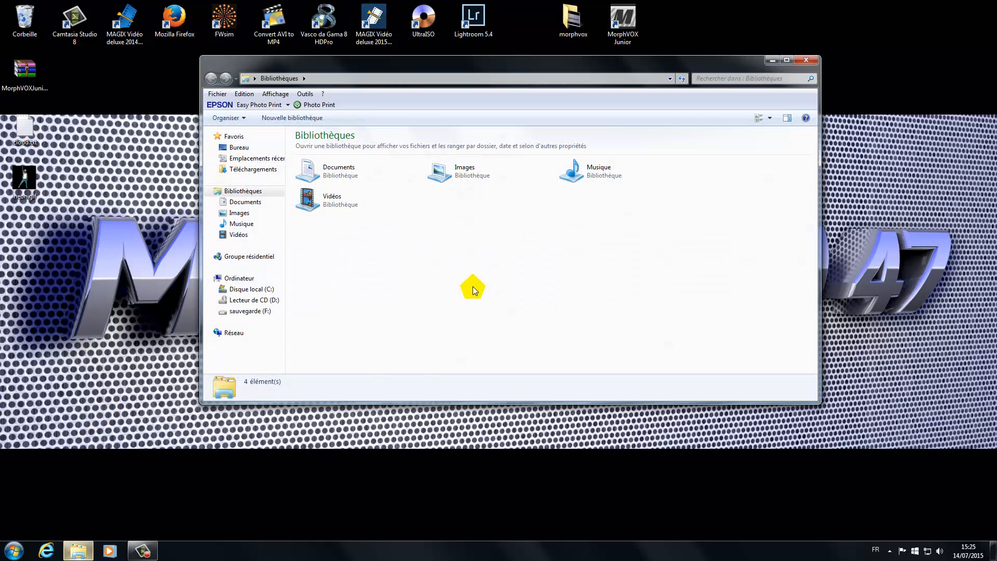
pyautogui.click(253, 171)
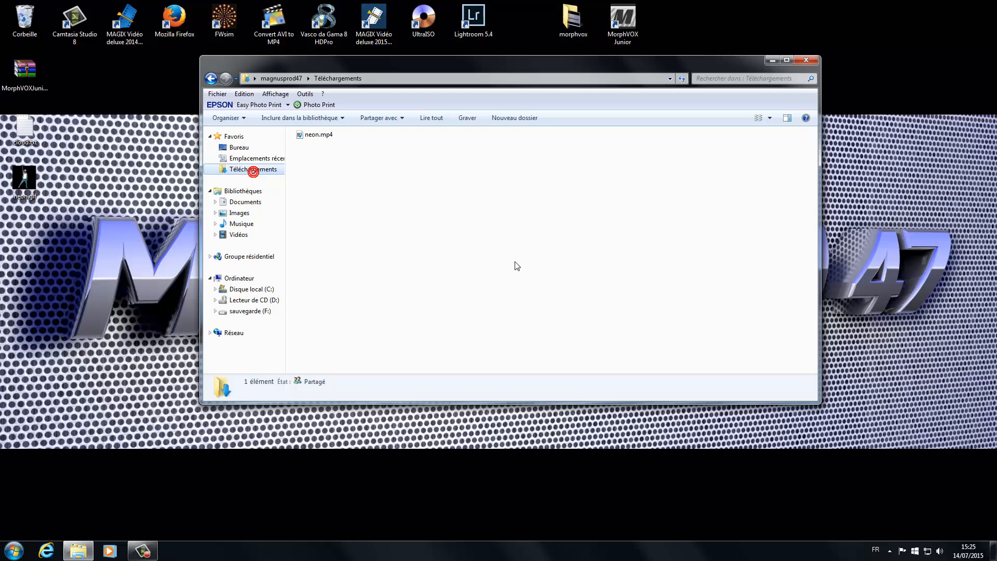
pyautogui.doubleClick(319, 135)
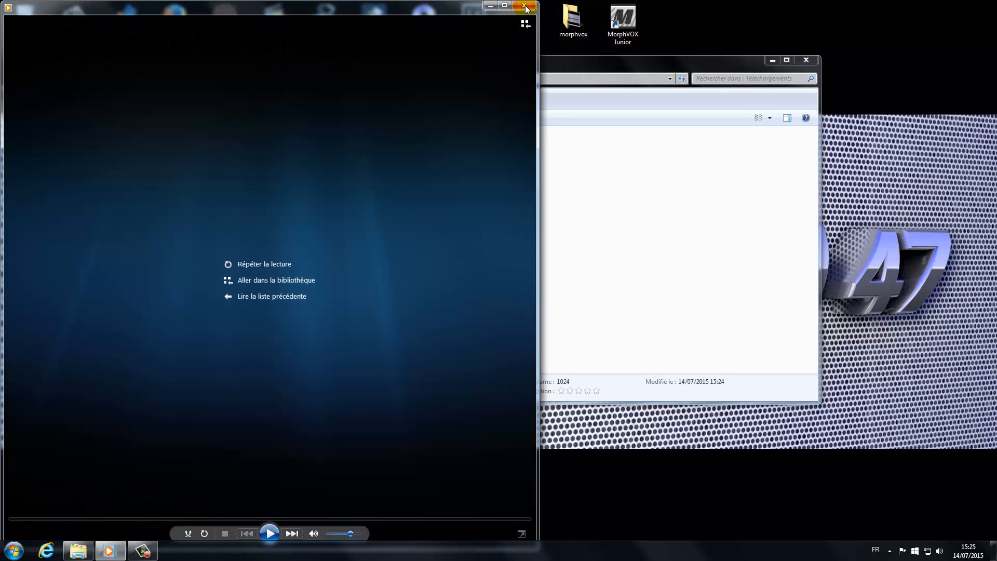
pyautogui.click(524, 6)
pyautogui.click(808, 63)
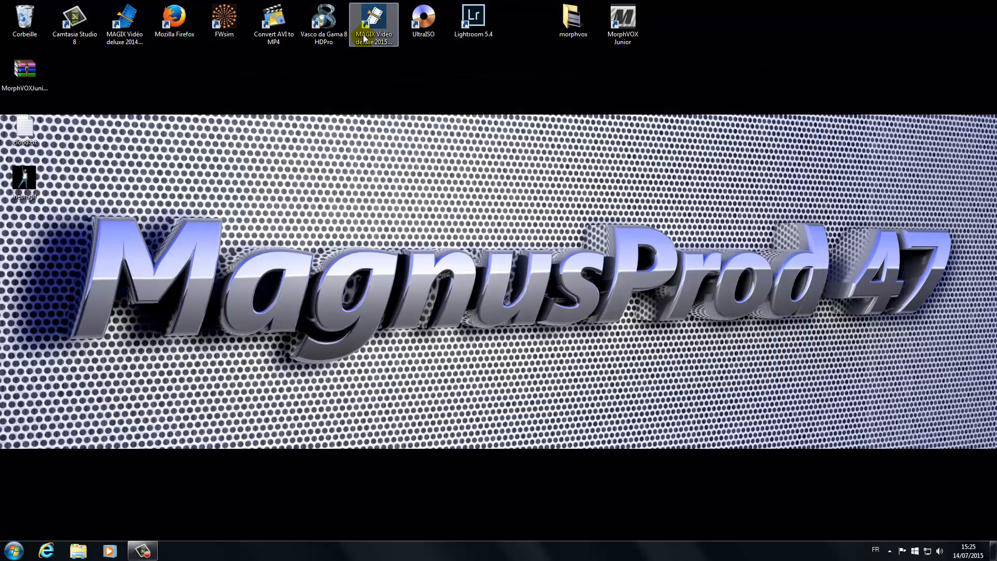
# - Switch to MAGIX Vidéo deluxe 2015 with a new default project and place ecran fond tv.png from the fond images folder at the start of track 1
pyautogui.doubleClick(374, 21)
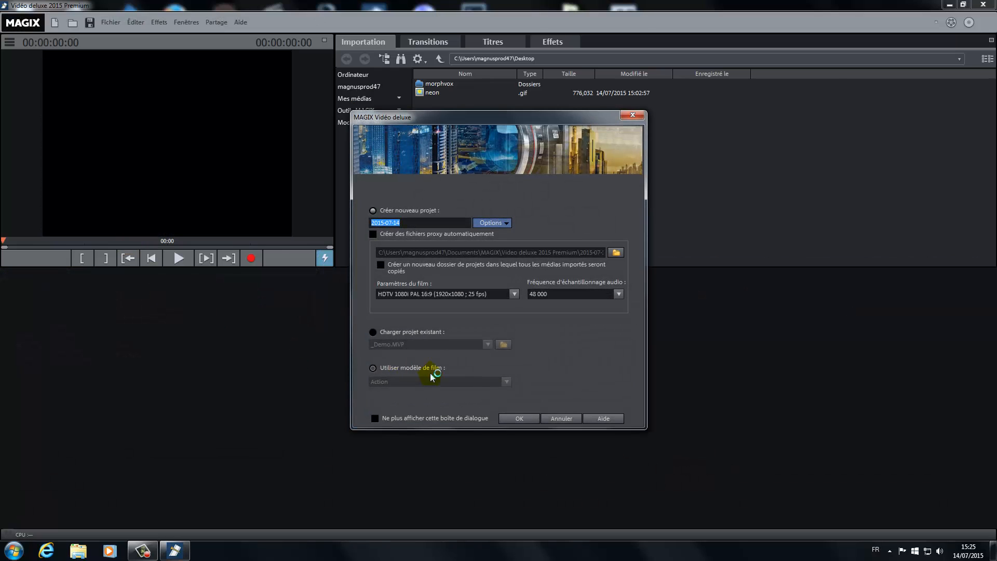
pyautogui.click(510, 419)
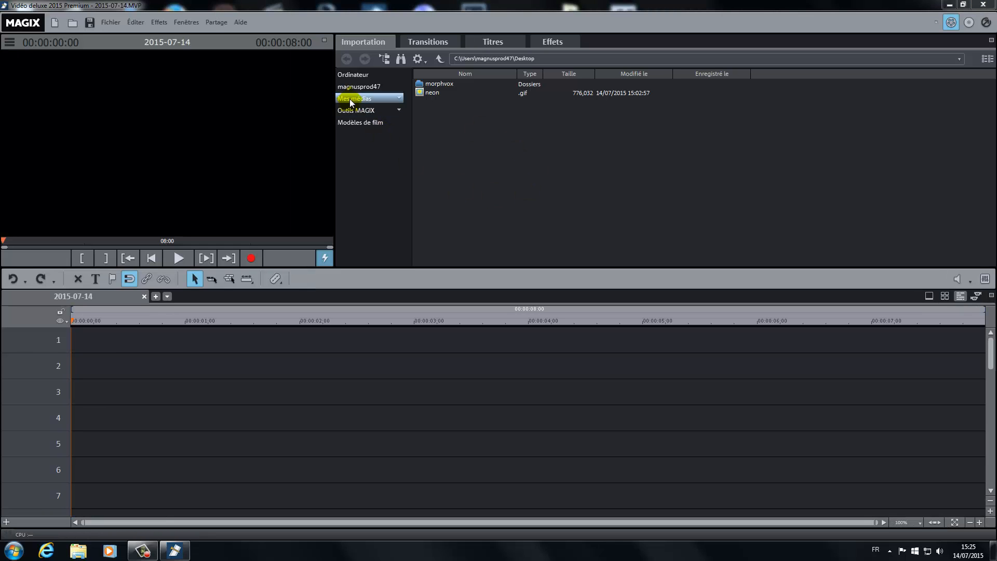
pyautogui.click(350, 98)
pyautogui.click(381, 158)
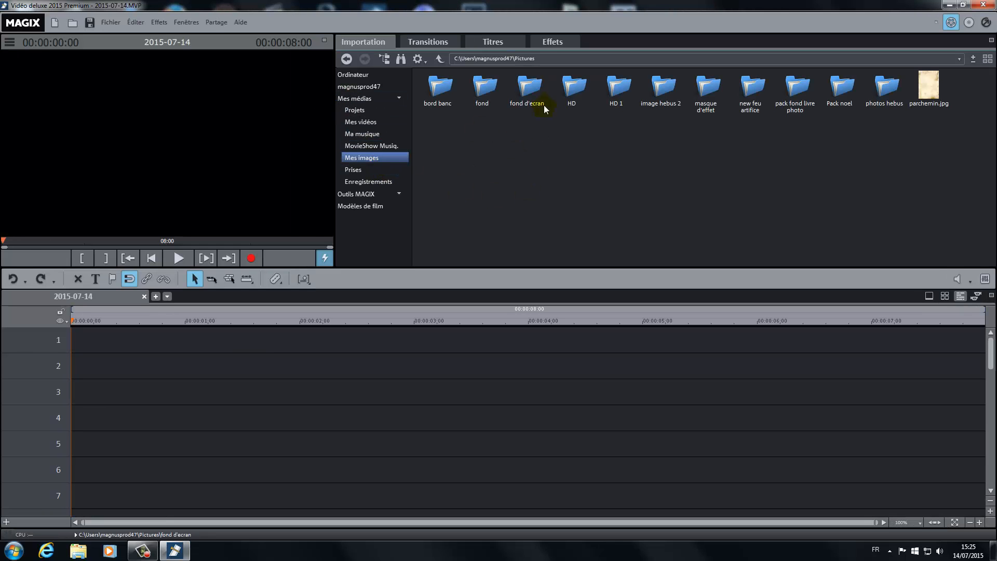
pyautogui.doubleClick(486, 91)
pyautogui.moveTo(444, 90); pyautogui.dragTo(99, 338)
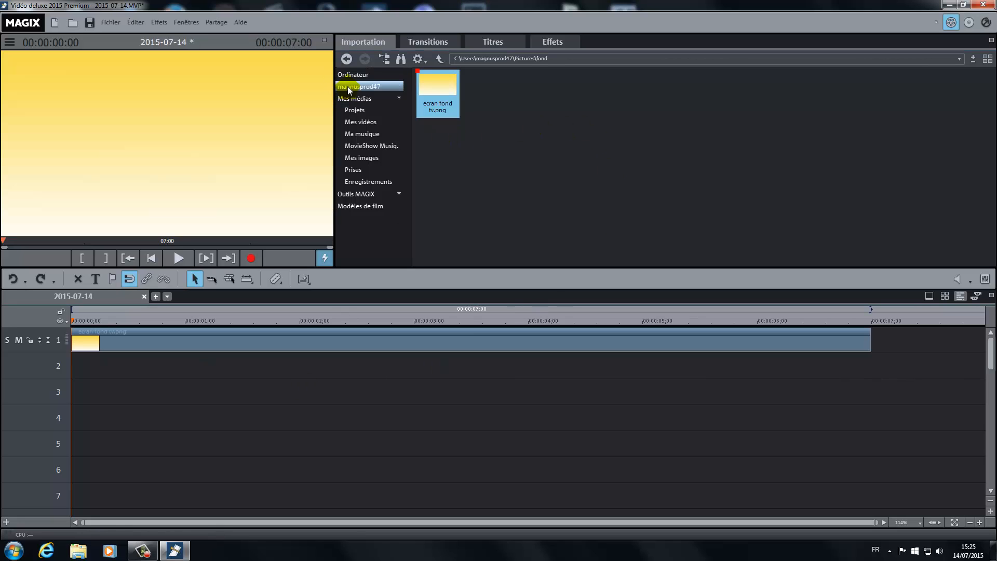
# - Import neon.mp4 from the Téléchargements folder onto track 2, aligned with the start of the background image
pyautogui.click(368, 86)
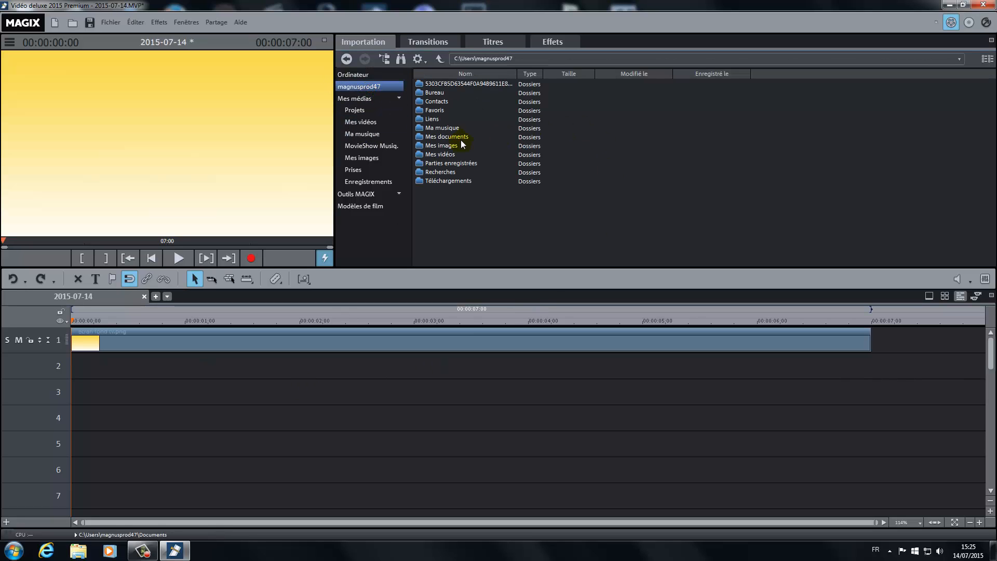
pyautogui.doubleClick(457, 182)
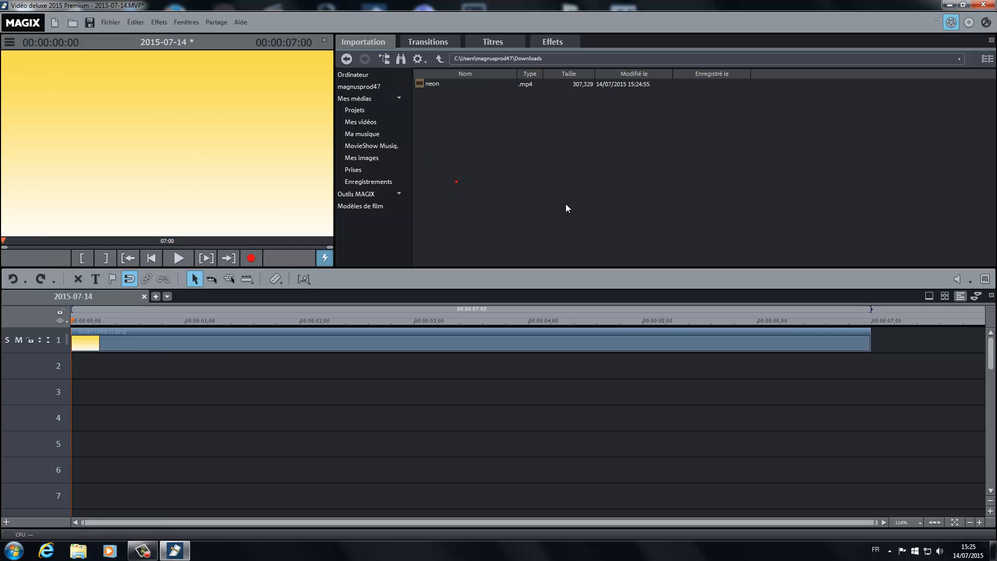
pyautogui.click(432, 84)
pyautogui.moveTo(425, 123); pyautogui.dragTo(193, 364)
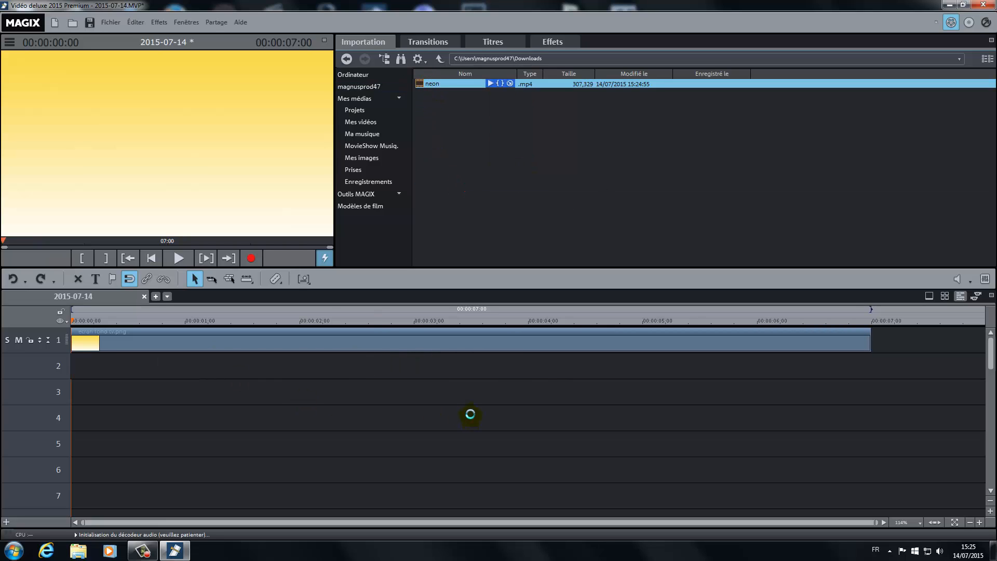
pyautogui.moveTo(301, 360); pyautogui.dragTo(214, 366)
# - Apply the Chrominance video effect to neon.mp4 with Noir as the colour to mask
pyautogui.click(568, 44)
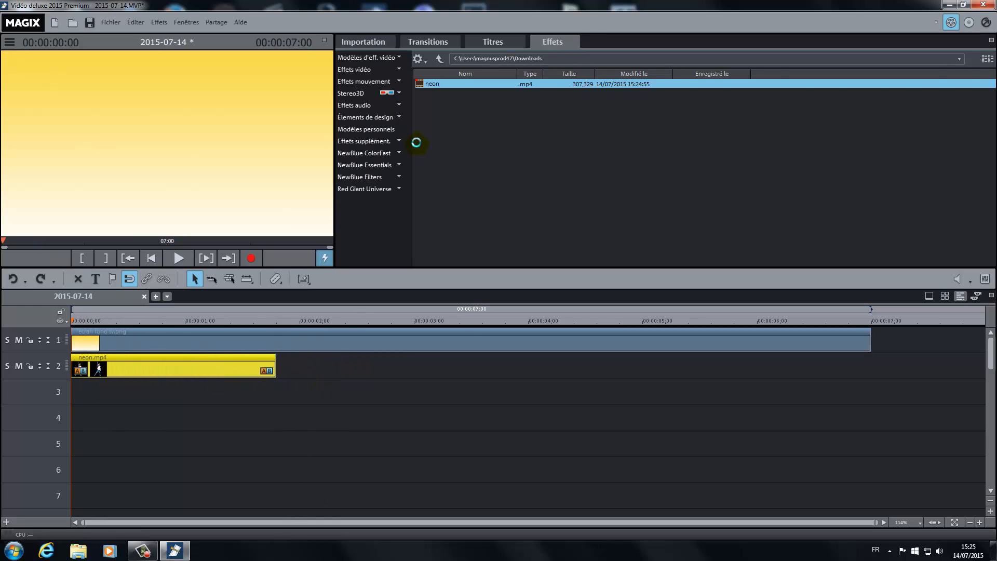
pyautogui.click(371, 85)
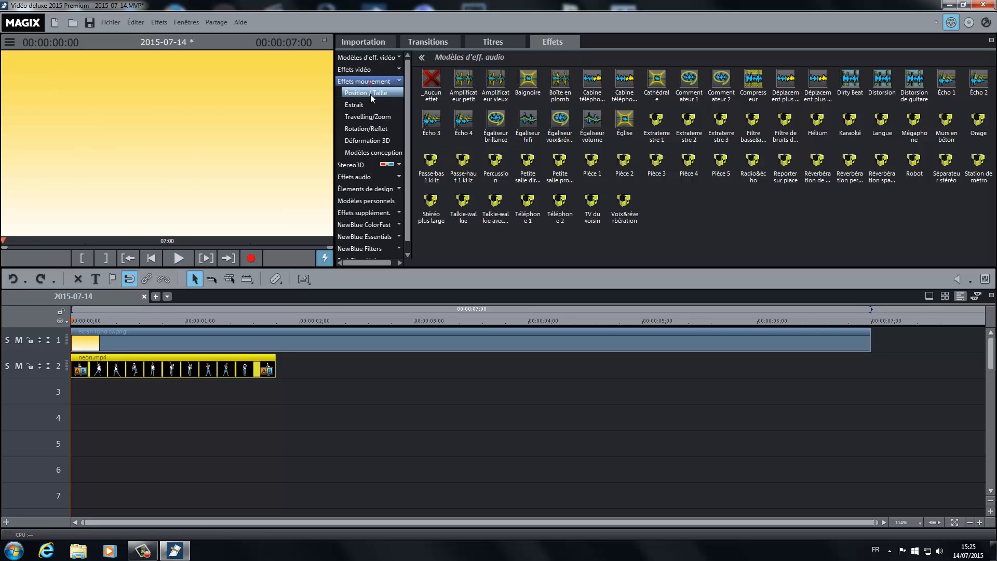
pyautogui.click(392, 73)
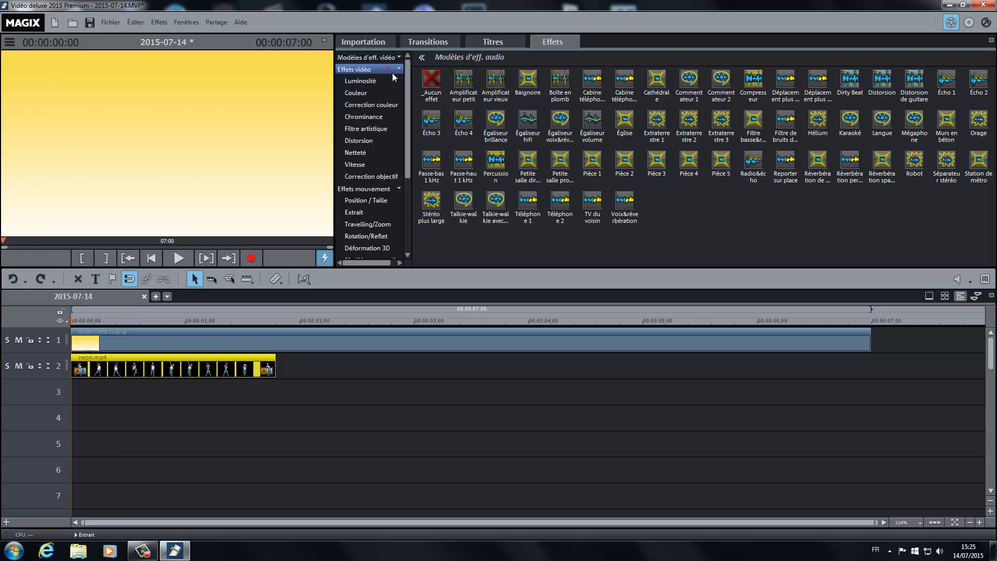
pyautogui.click(390, 116)
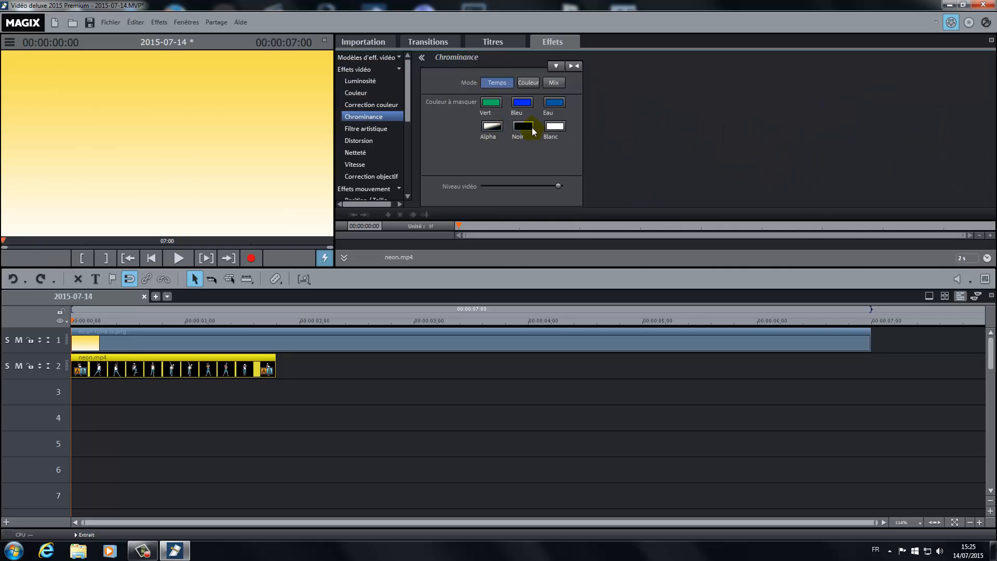
pyautogui.click(528, 129)
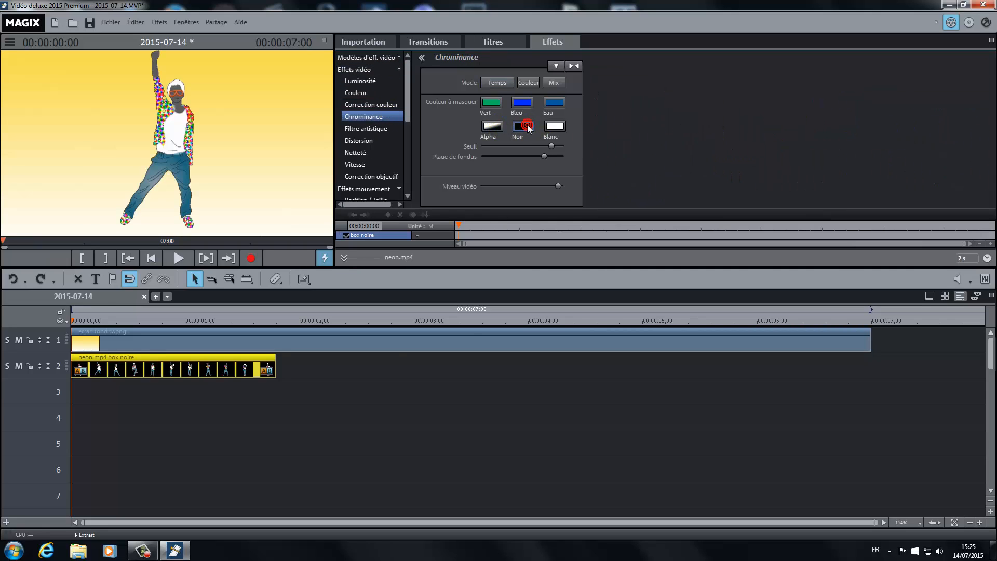
# - Play the keyed dancer over the yellow background in the enlarged preview, then restore the normal preview size
pyautogui.click(322, 41)
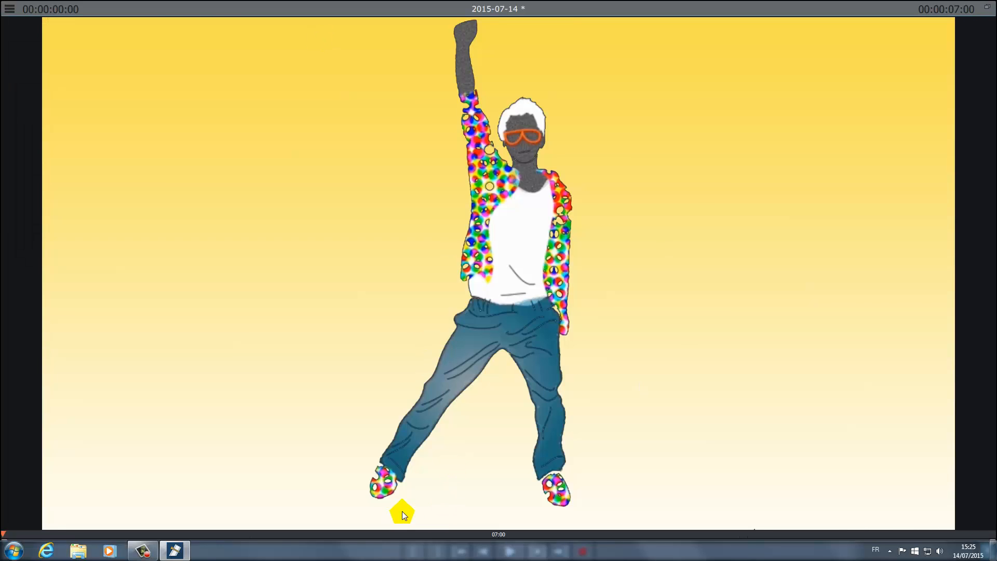
pyautogui.click(510, 551)
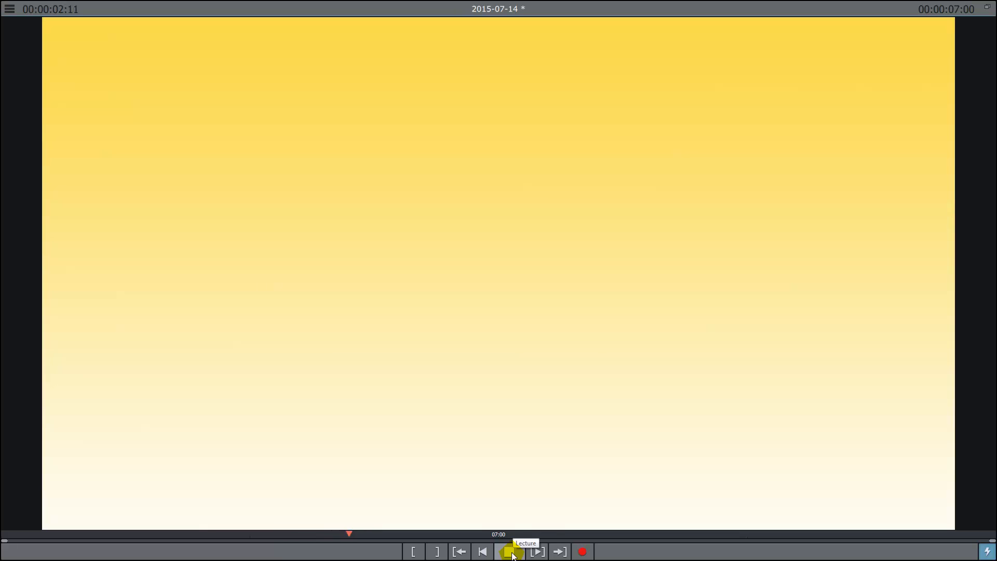
pyautogui.click(510, 551)
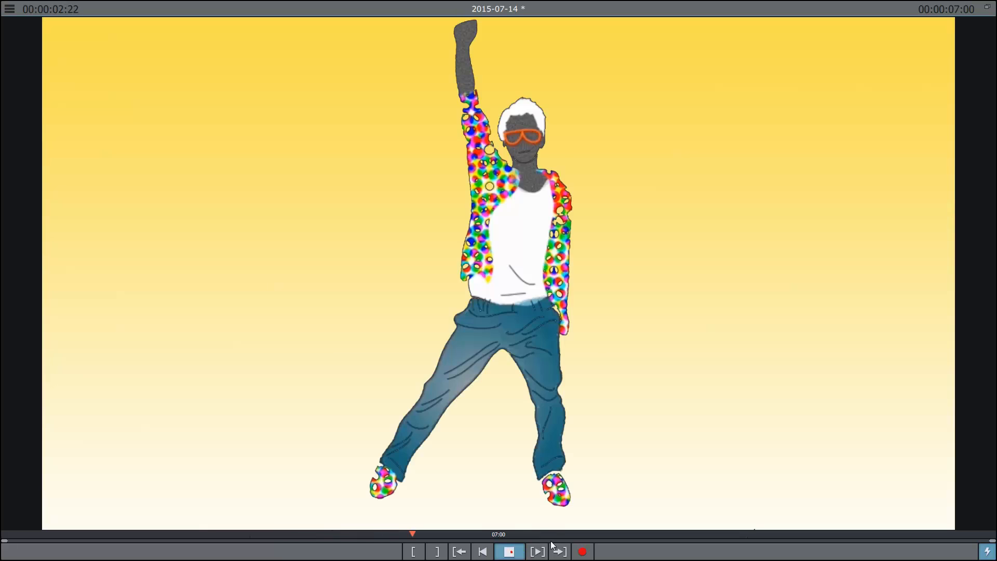
pyautogui.click(986, 10)
# - Copy the keyed neon.mp4 clip and paste it on track 2 directly after the original, at 00:00:01:20
pyautogui.rightClick(285, 369)
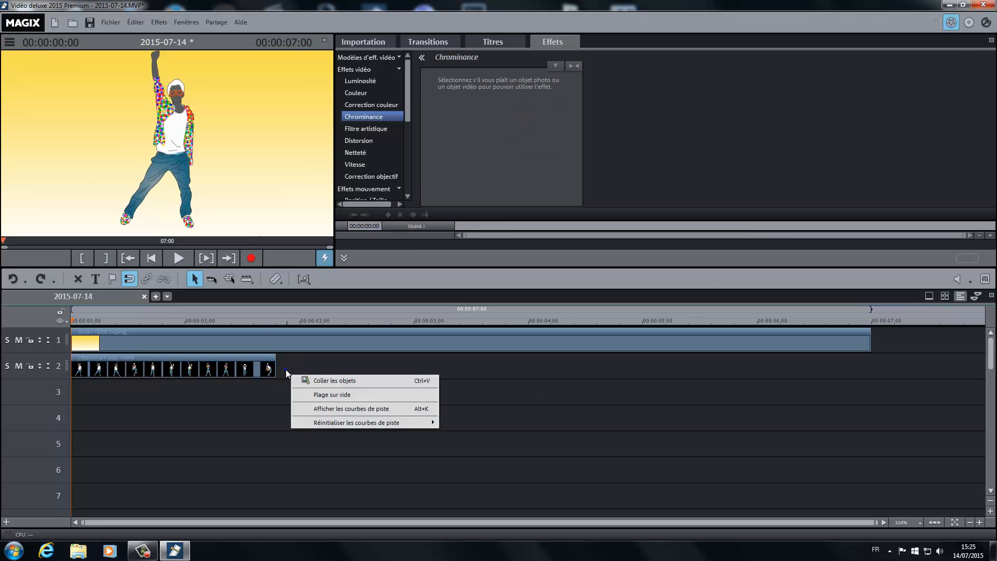
pyautogui.click(226, 370)
pyautogui.rightClick(227, 370)
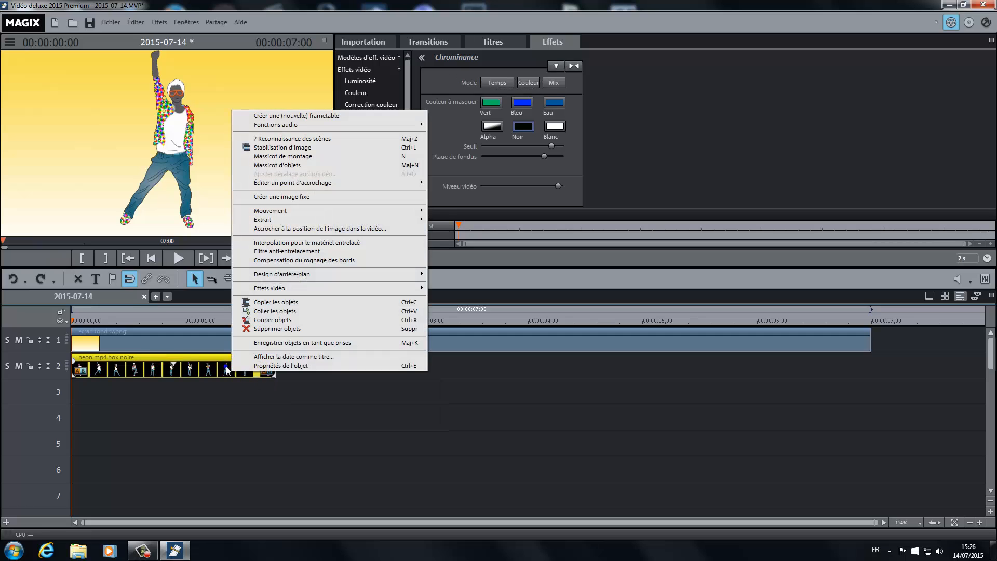
pyautogui.click(270, 302)
pyautogui.click(275, 323)
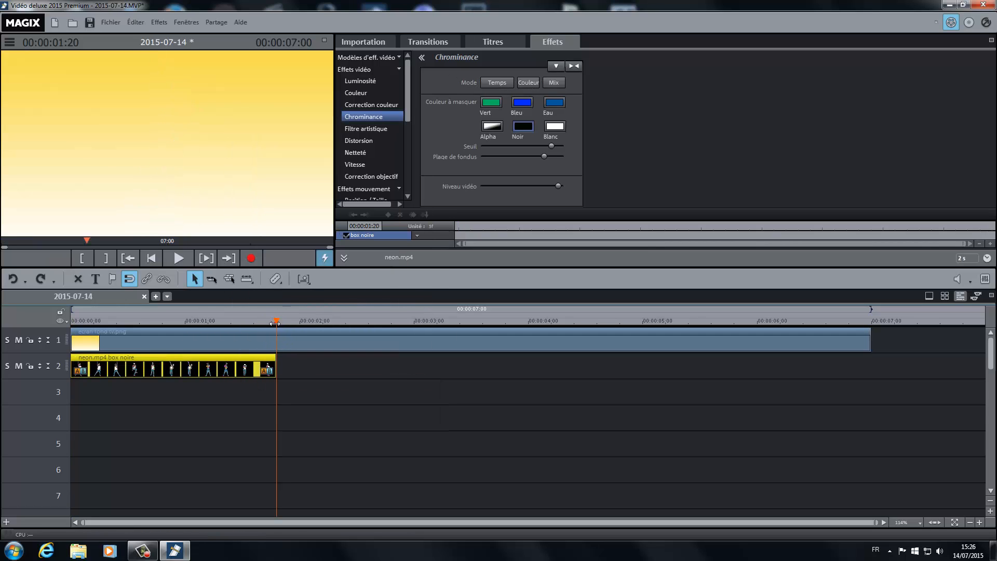
pyautogui.rightClick(295, 366)
pyautogui.click(325, 377)
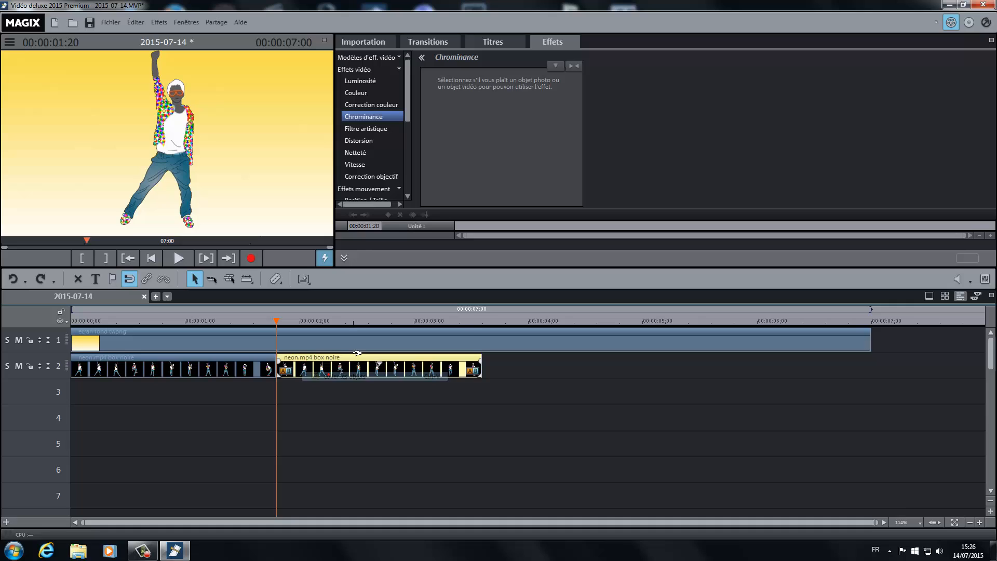
# - Paste two more neon.mp4 copies on track 2 at 00:00:03:15 and 00:00:05:10, and extend the background image to the last copy's end
pyautogui.click(476, 322)
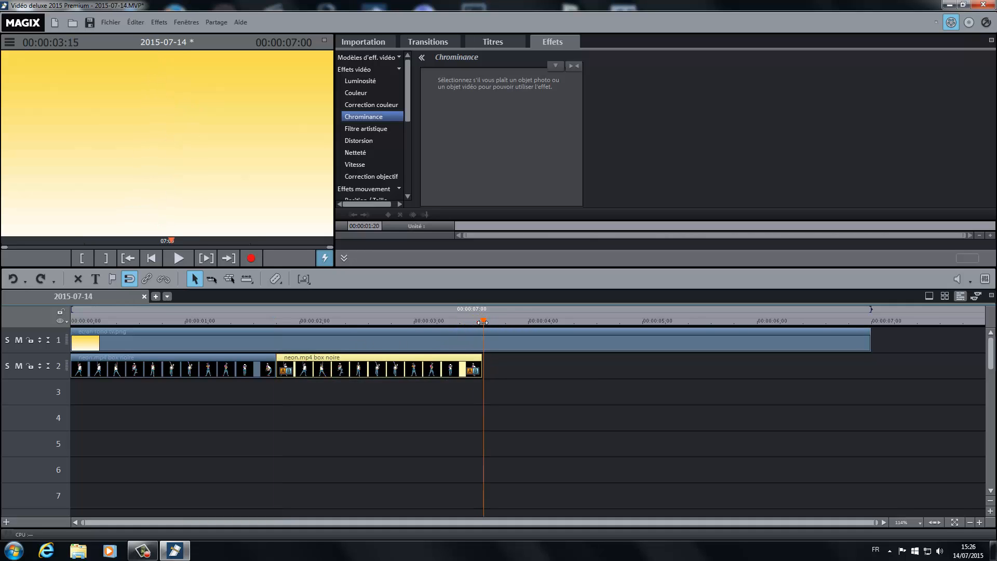
pyautogui.rightClick(497, 363)
pyautogui.click(525, 374)
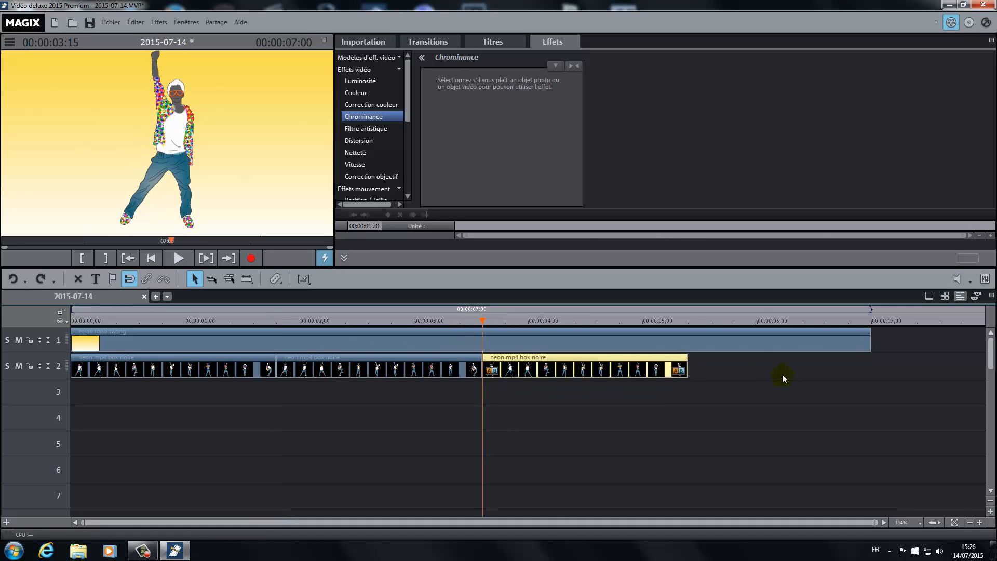
pyautogui.click(686, 324)
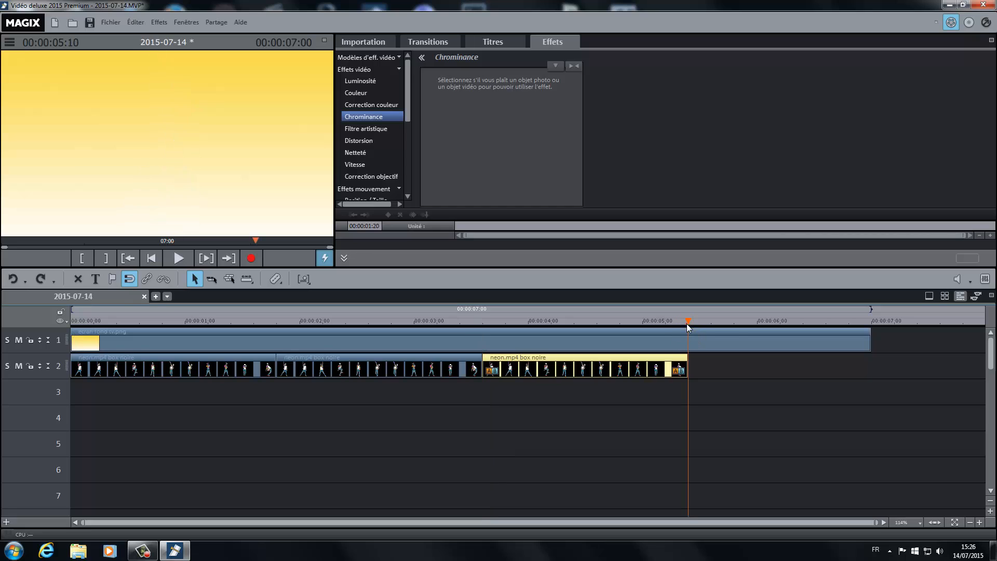
pyautogui.rightClick(702, 371)
pyautogui.click(731, 382)
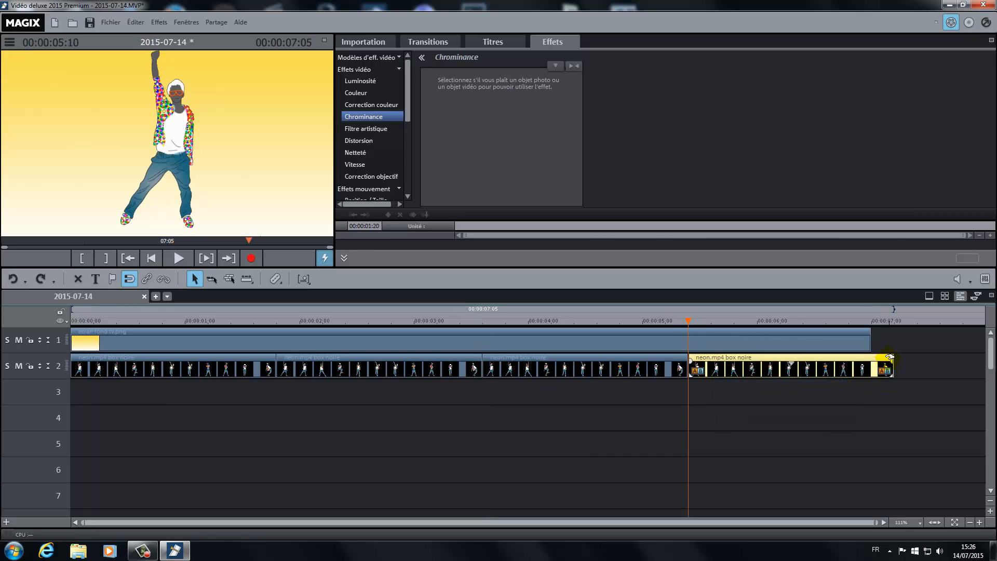
pyautogui.moveTo(871, 340); pyautogui.dragTo(888, 341)
pyautogui.click(782, 434)
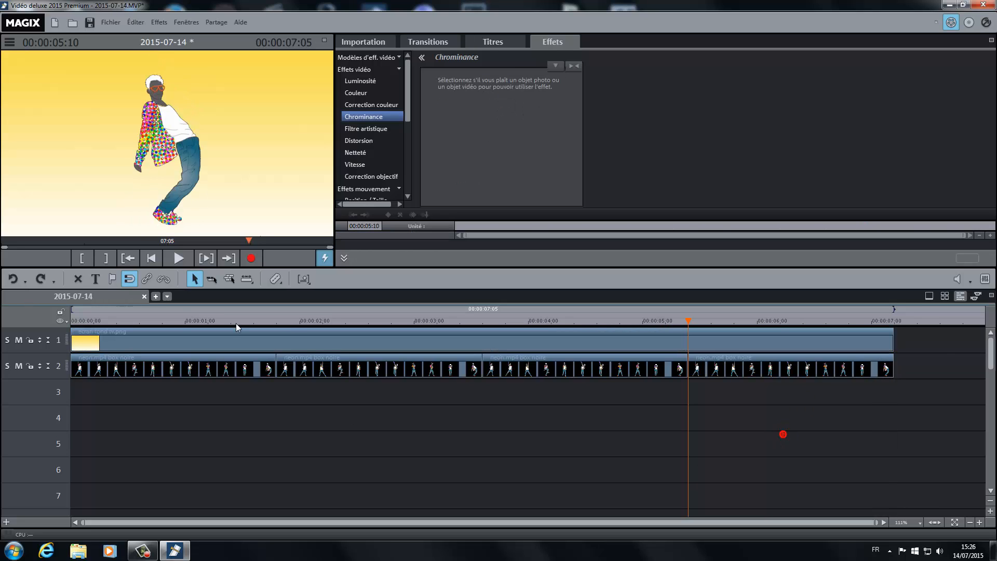
# - Play the looped dancer sequence from the start in the enlarged preview and return to the normal editing view
pyautogui.click(156, 265)
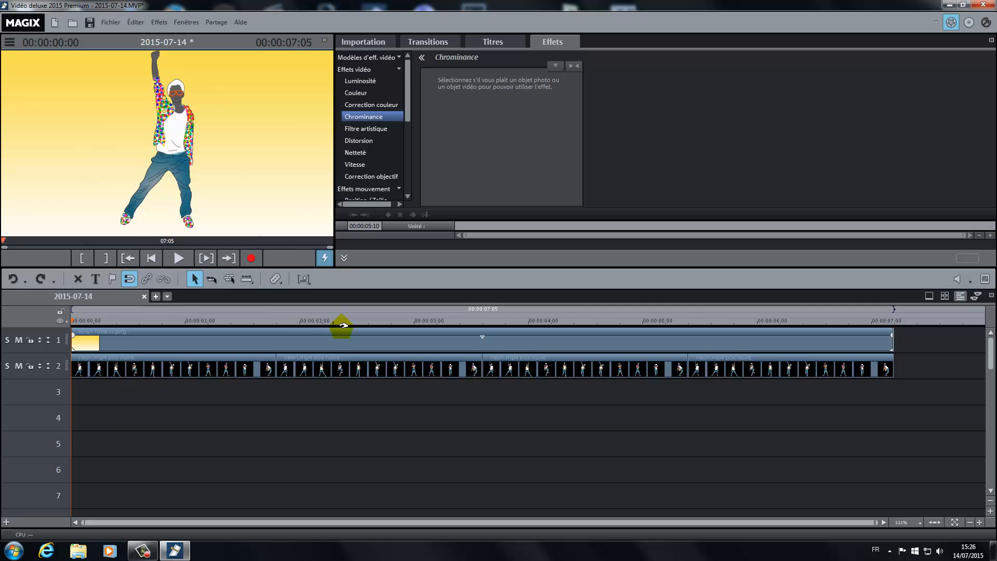
pyautogui.click(324, 40)
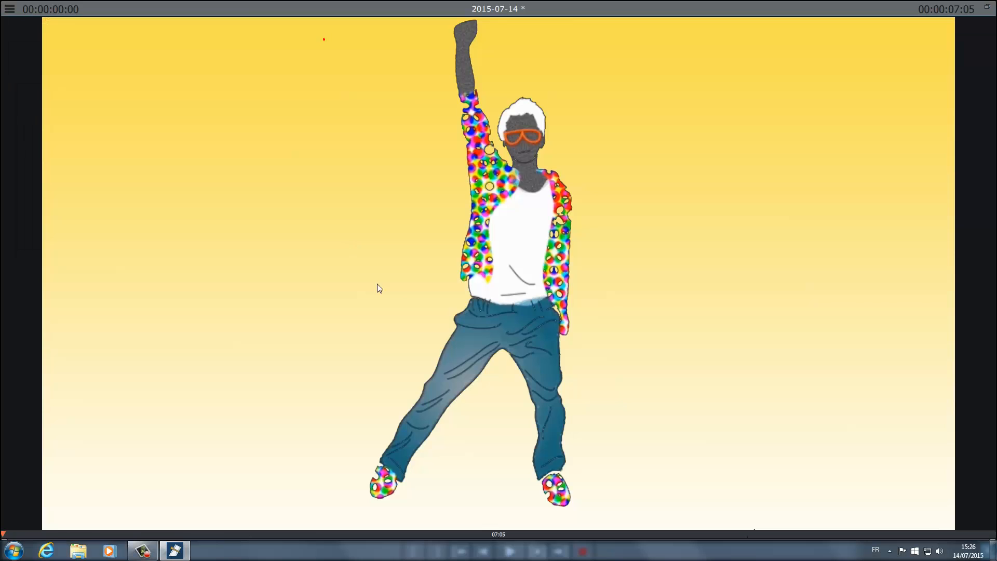
pyautogui.click(509, 551)
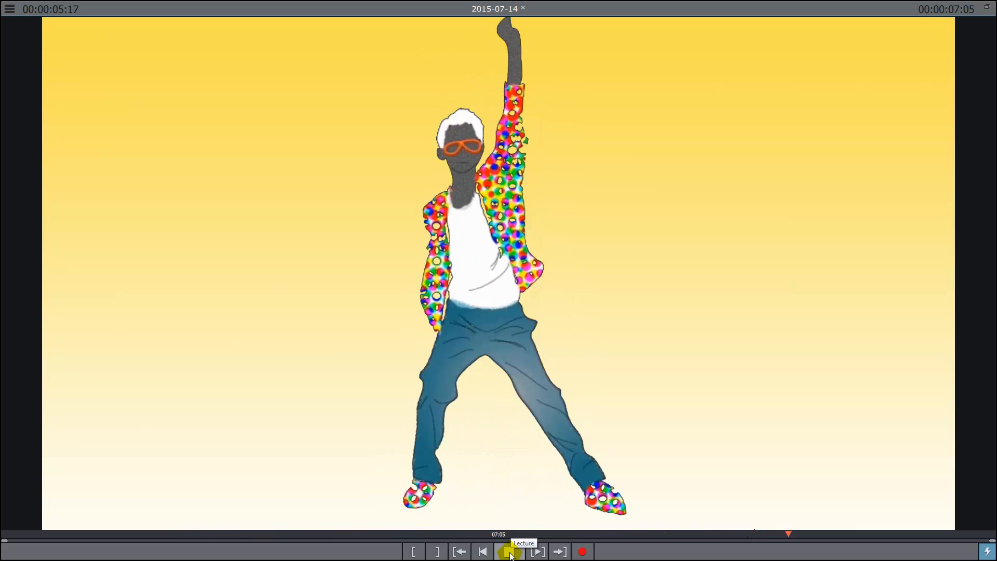
pyautogui.click(988, 8)
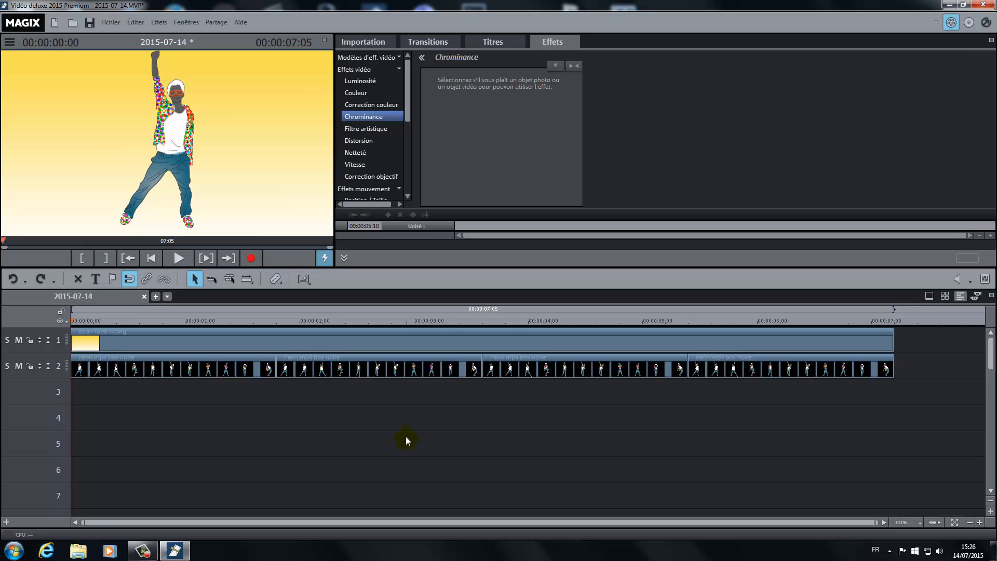